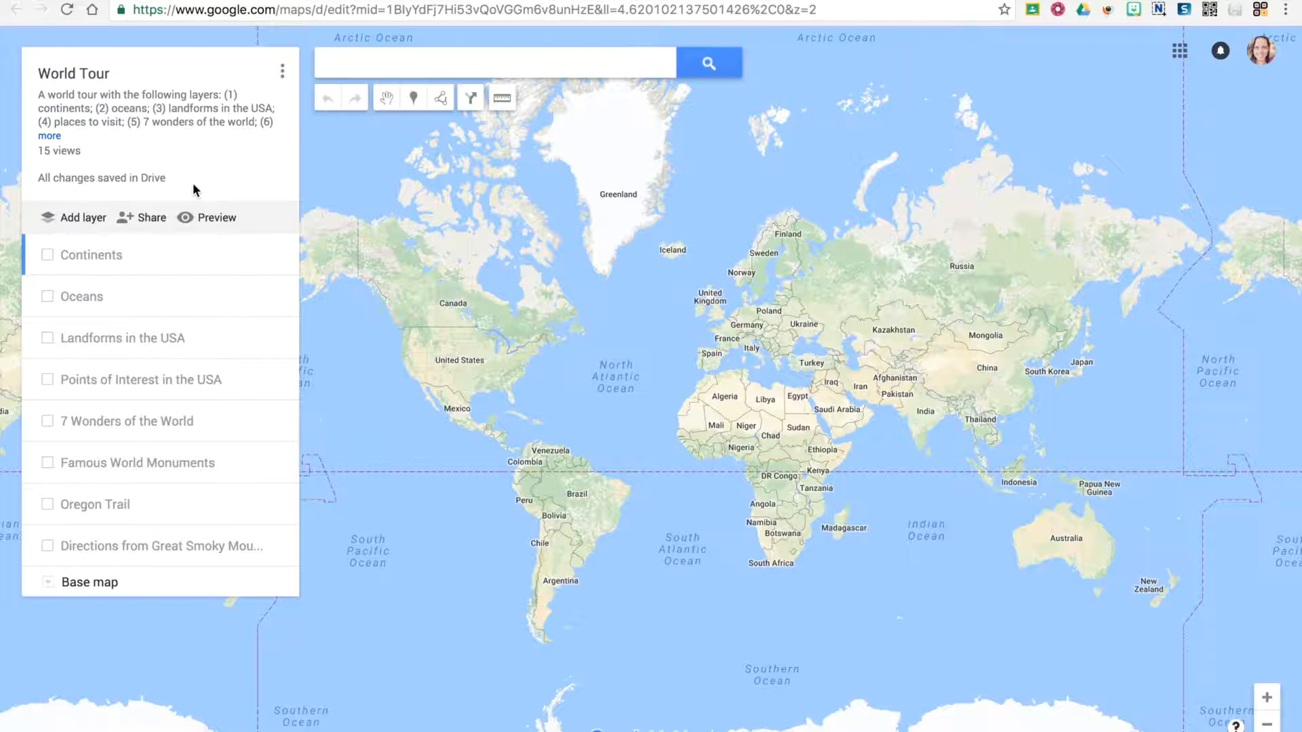
- Review the World Tour map's sharing settings, including the invitation field and optional message, and close them without inviting anyone
left_click(145, 216)
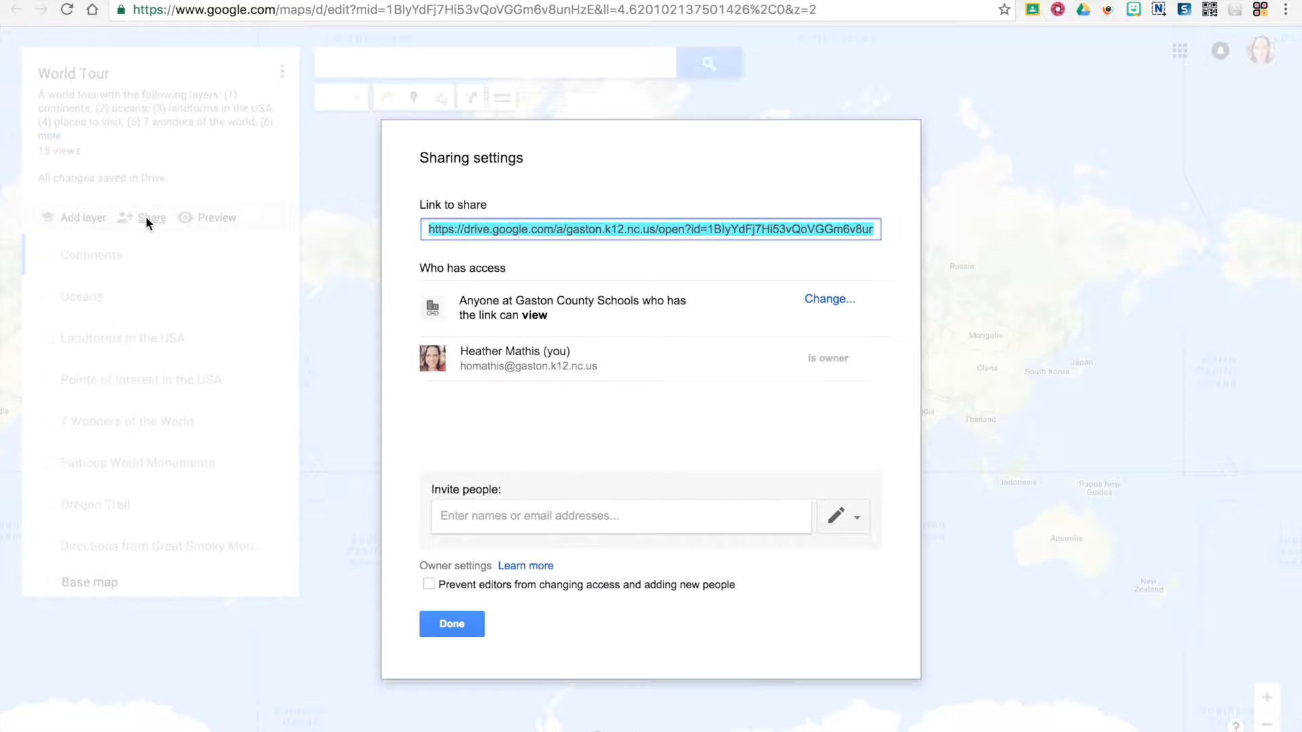
left_click(462, 516)
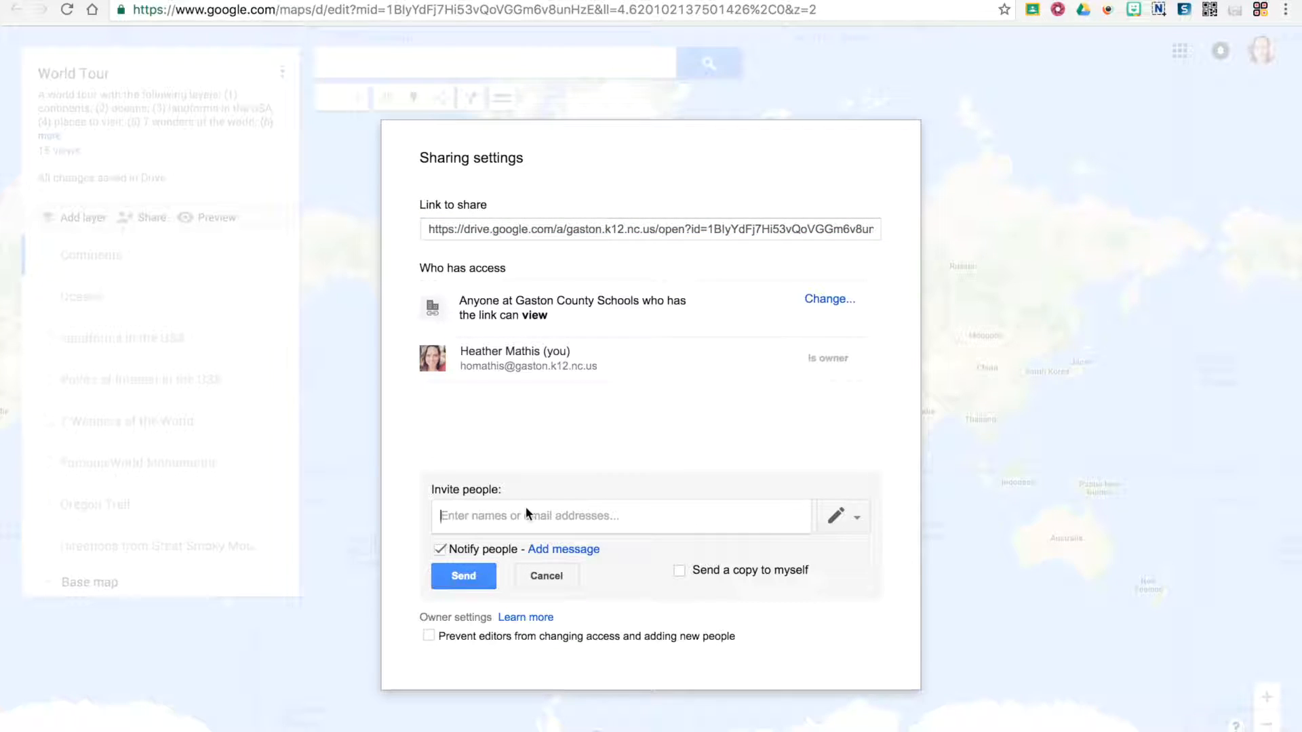
left_click(553, 550)
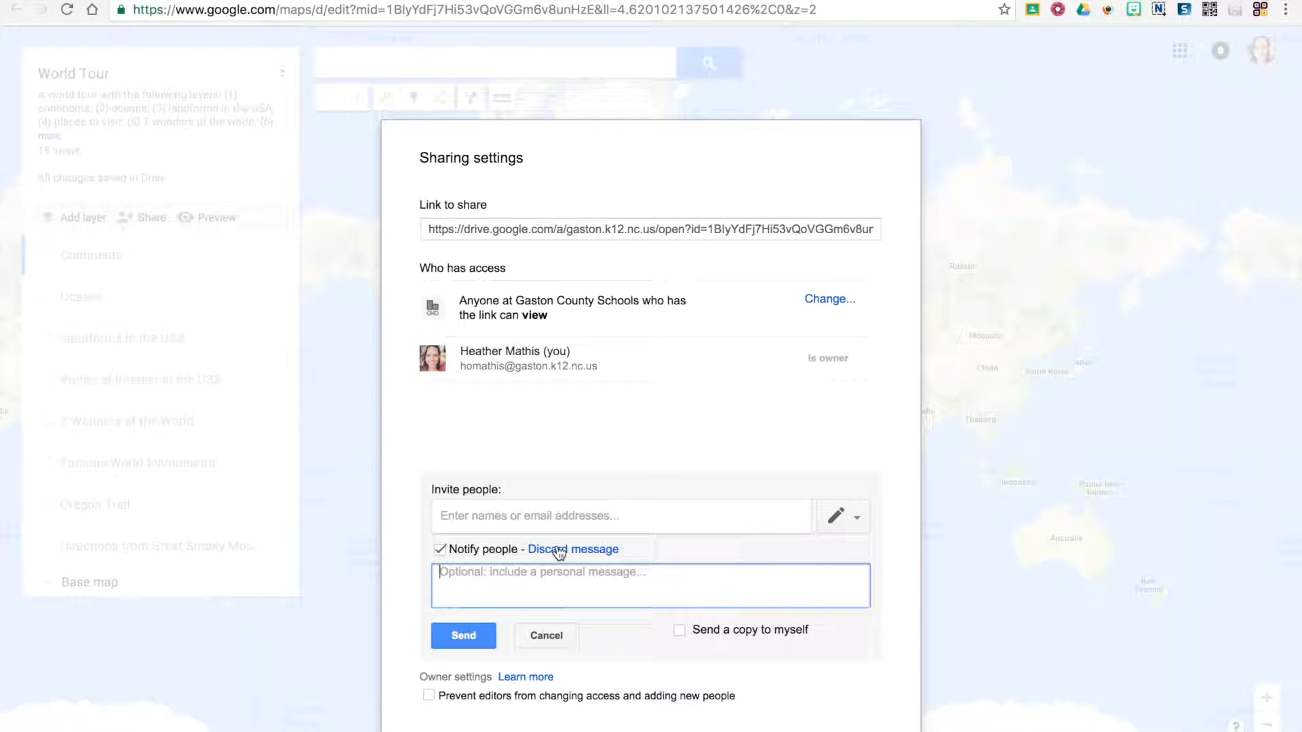
left_click(546, 634)
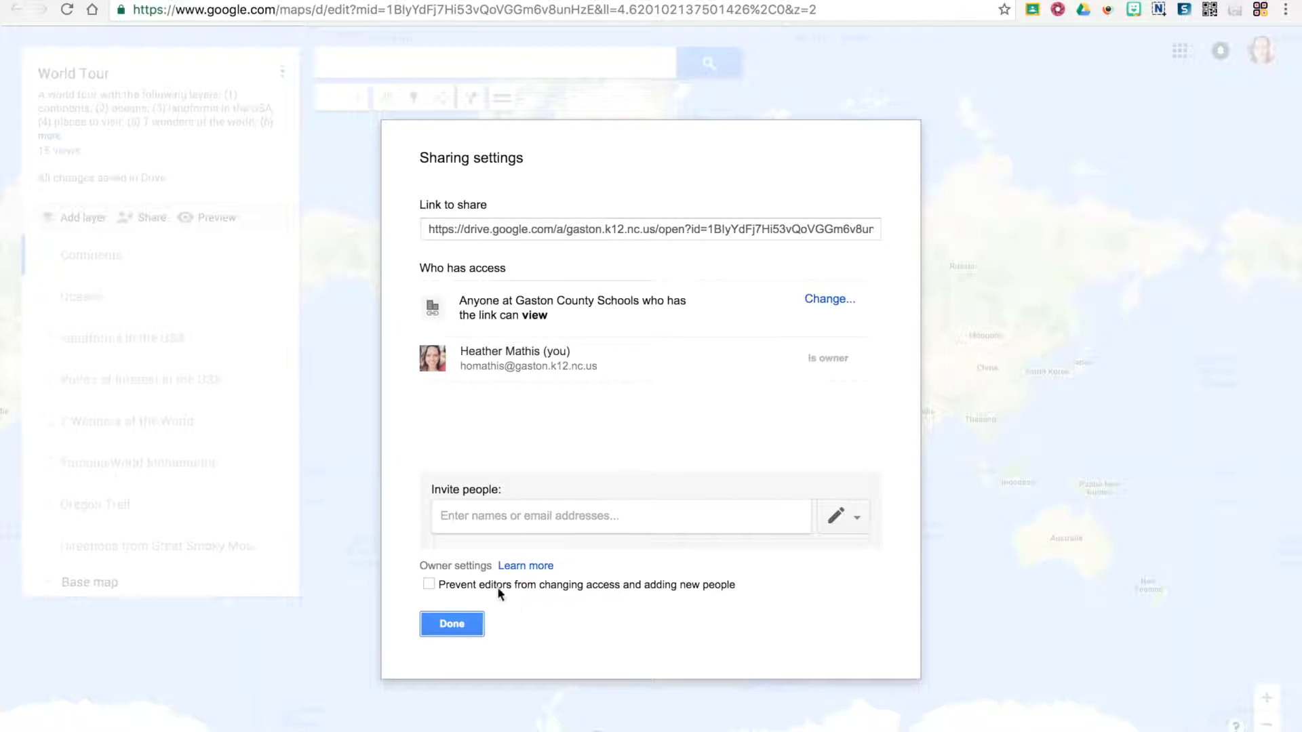
left_click(451, 624)
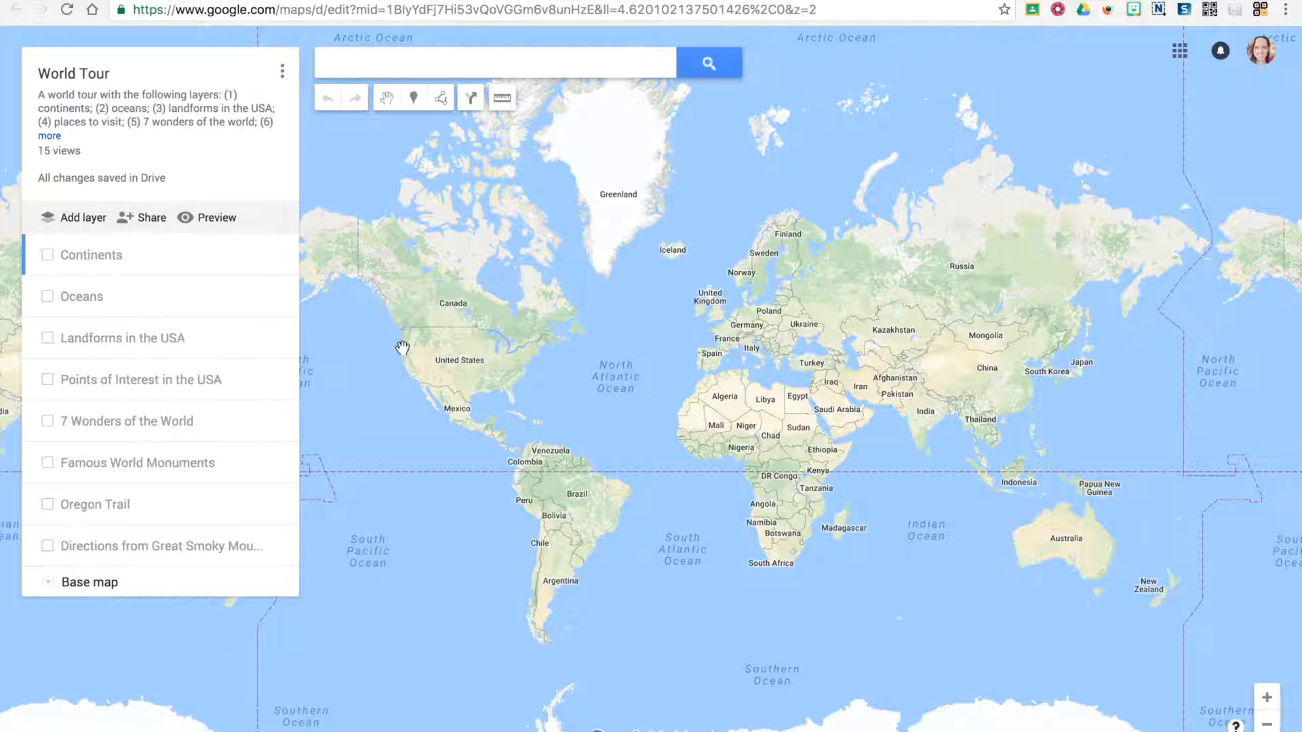
- Switch to Google Drive, review the World Tour file's invitation, message and edit/view permission options, and return to the map without inviting anyone
left_click(237, 1)
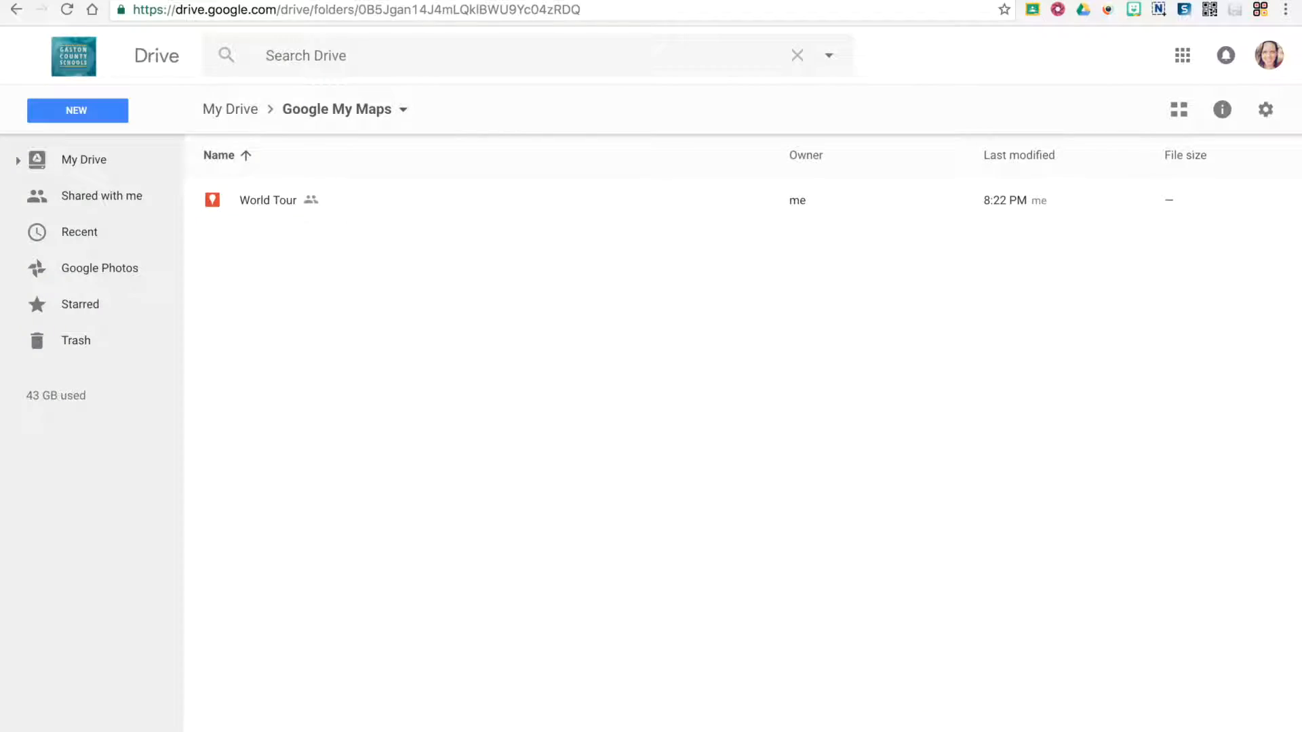
right_click(266, 202)
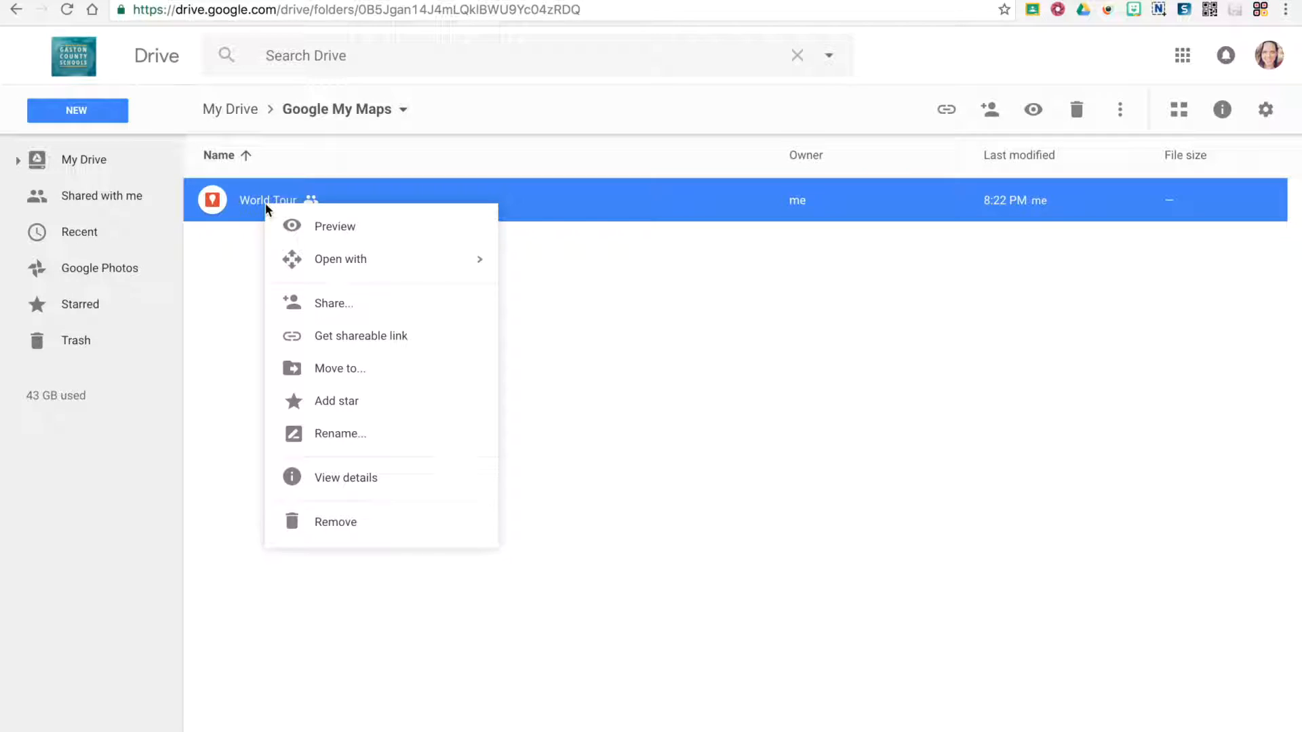
left_click(339, 302)
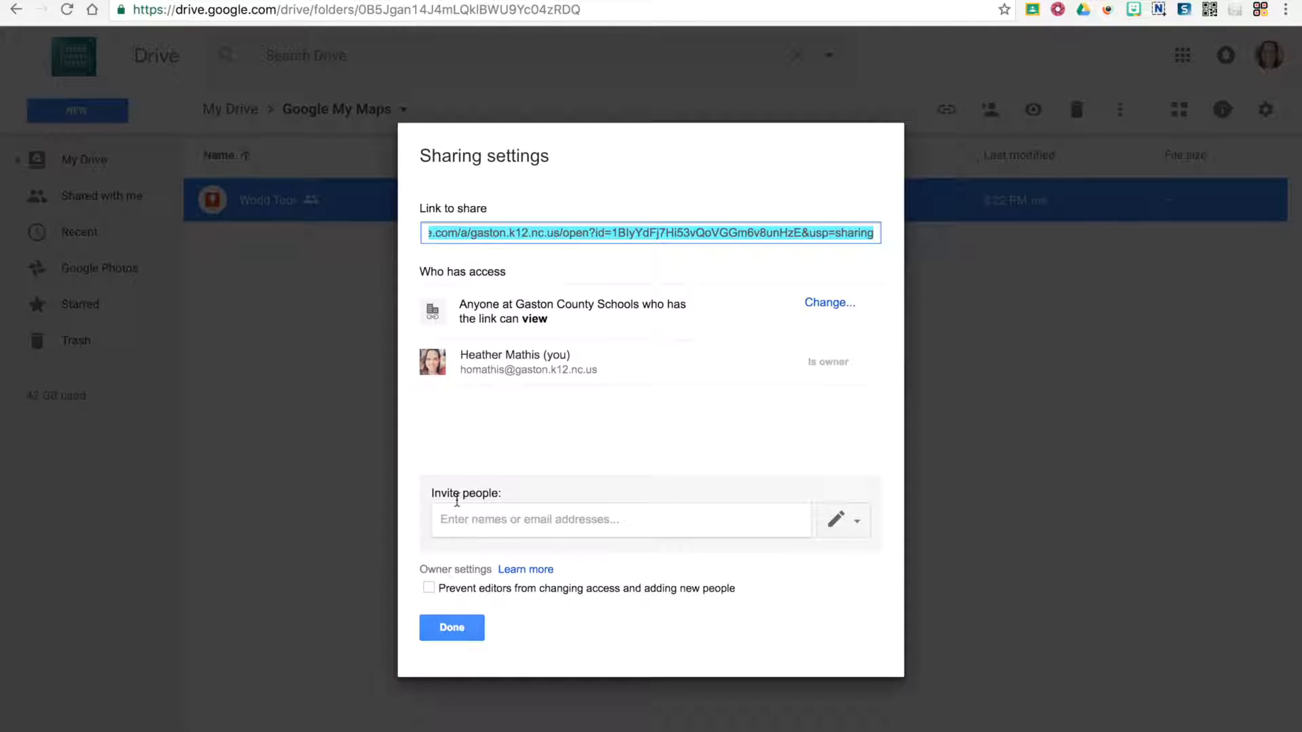
left_click(485, 518)
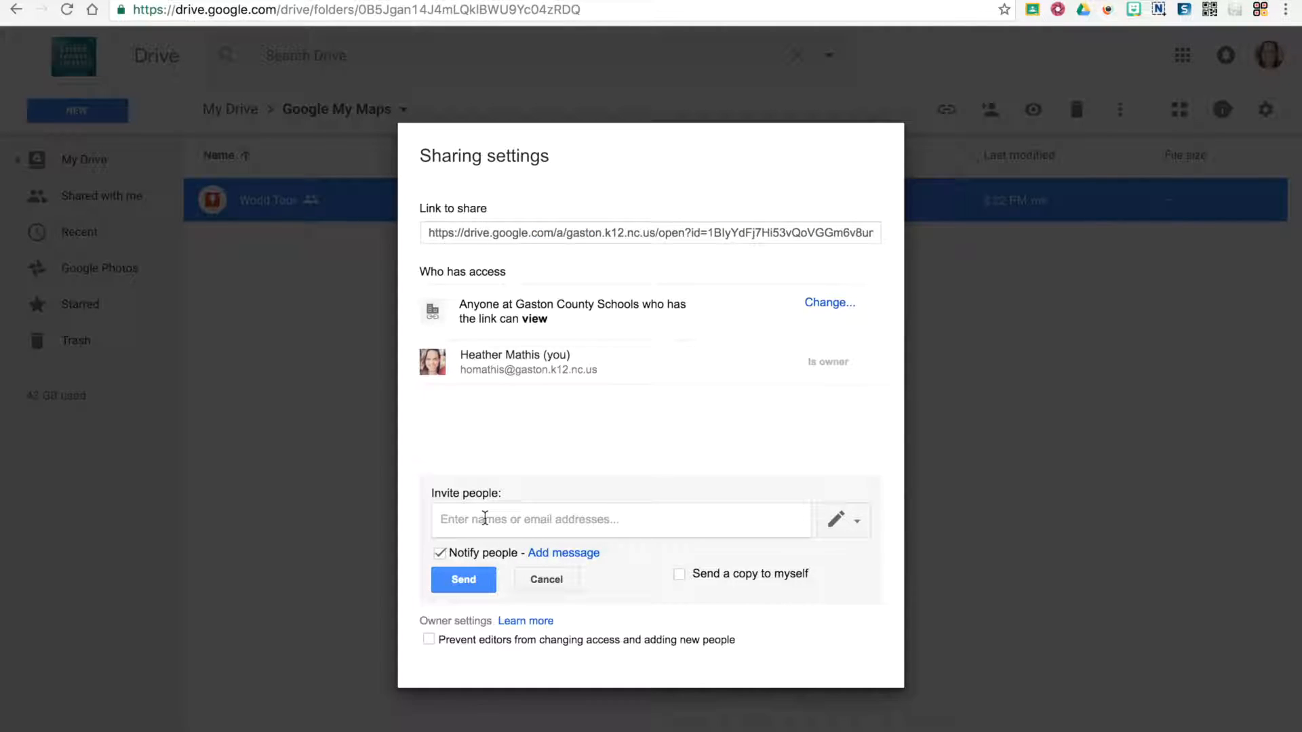
left_click(577, 554)
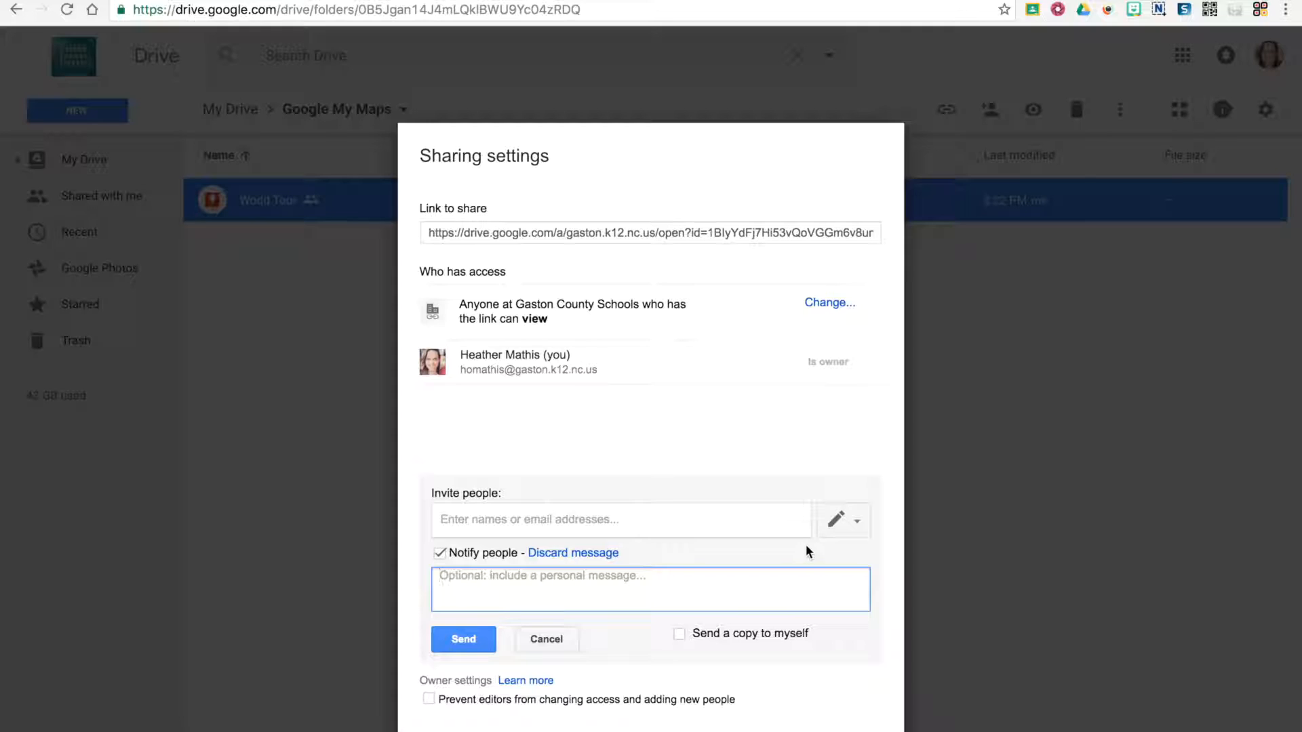
left_click(846, 528)
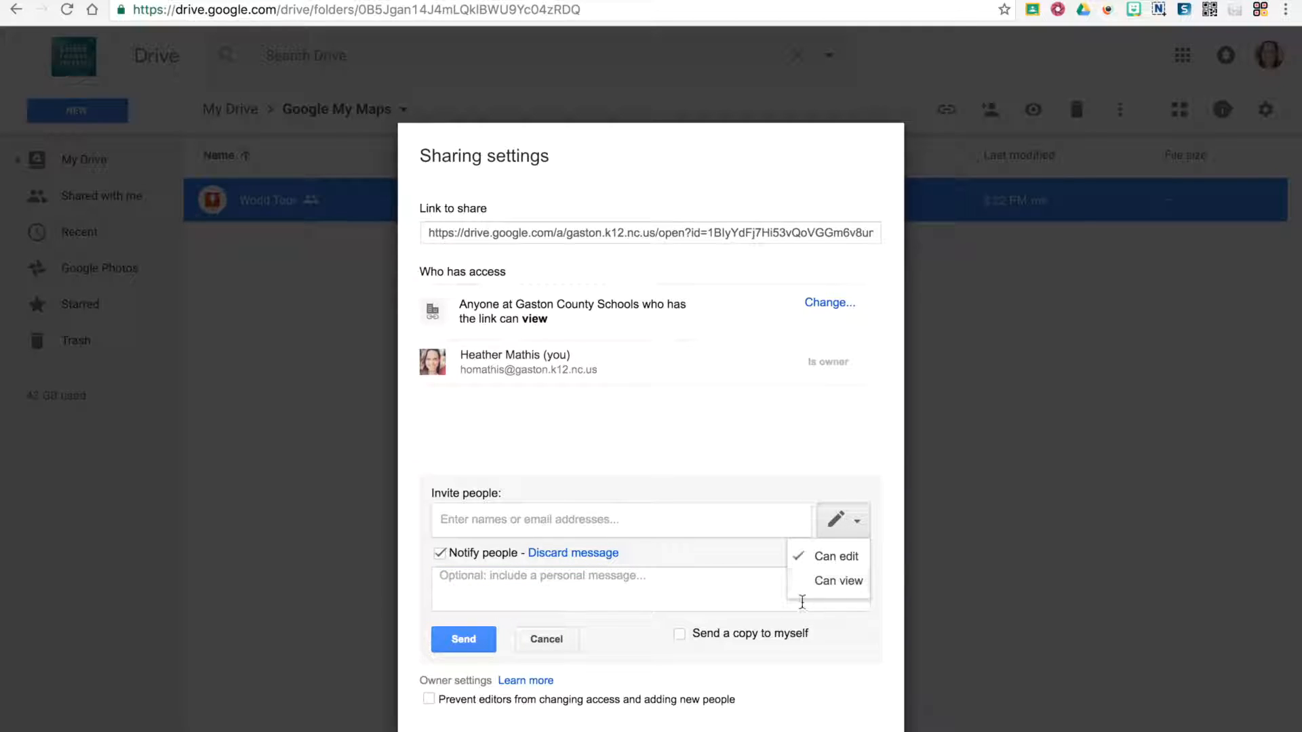
left_click(734, 595)
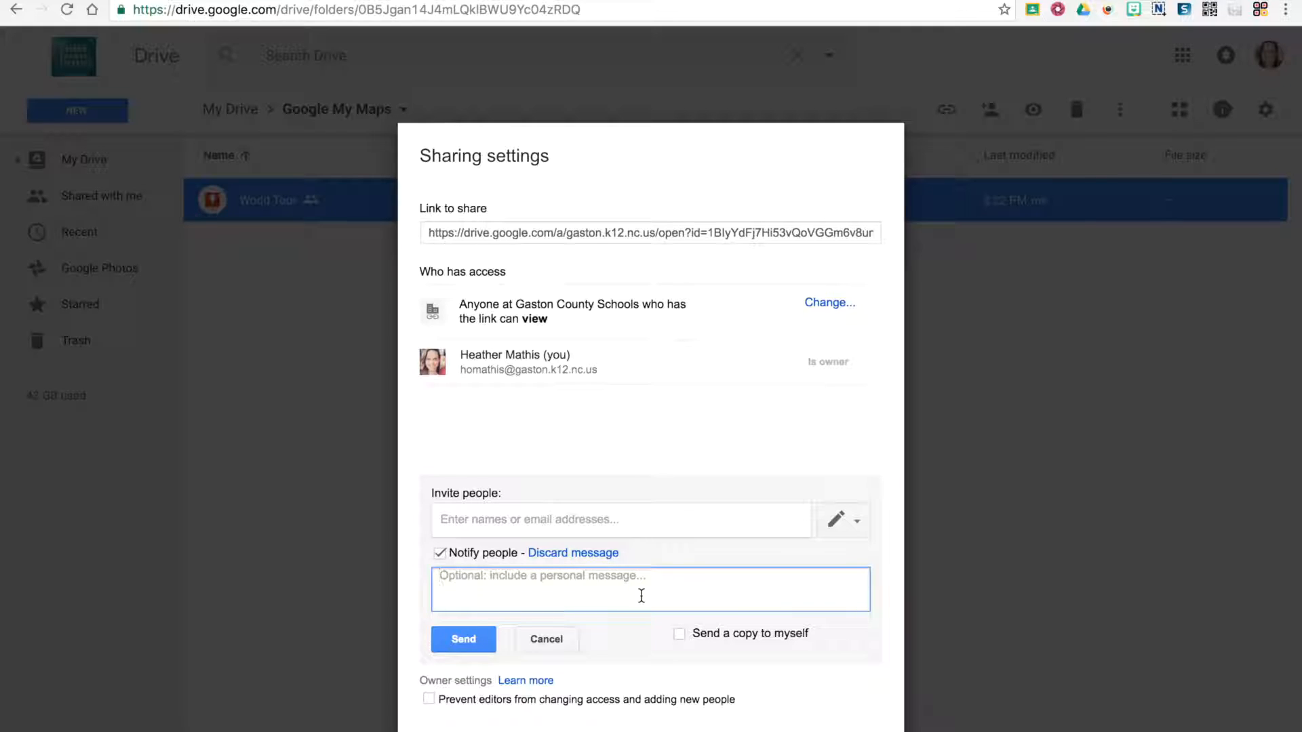
left_click(543, 637)
left_click(444, 630)
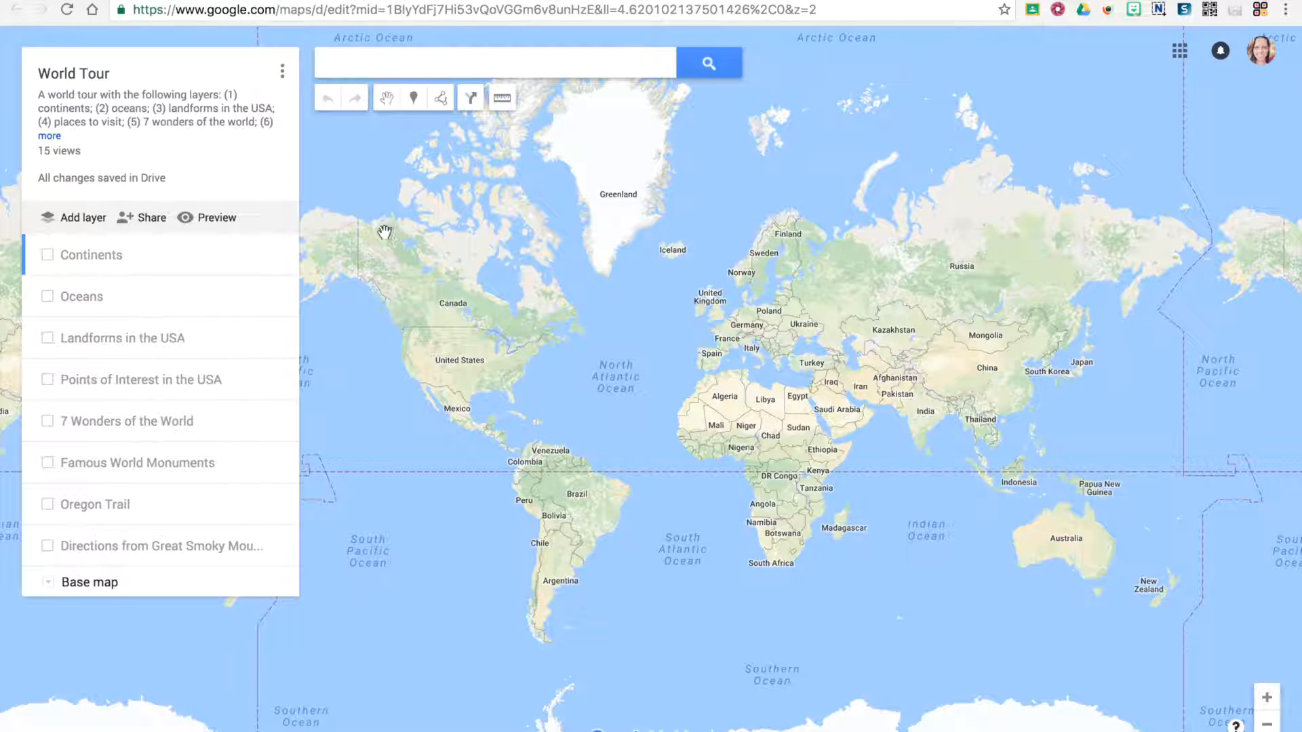
- Review the map's print options, including the paper size choices, and close them without printing
left_click(283, 72)
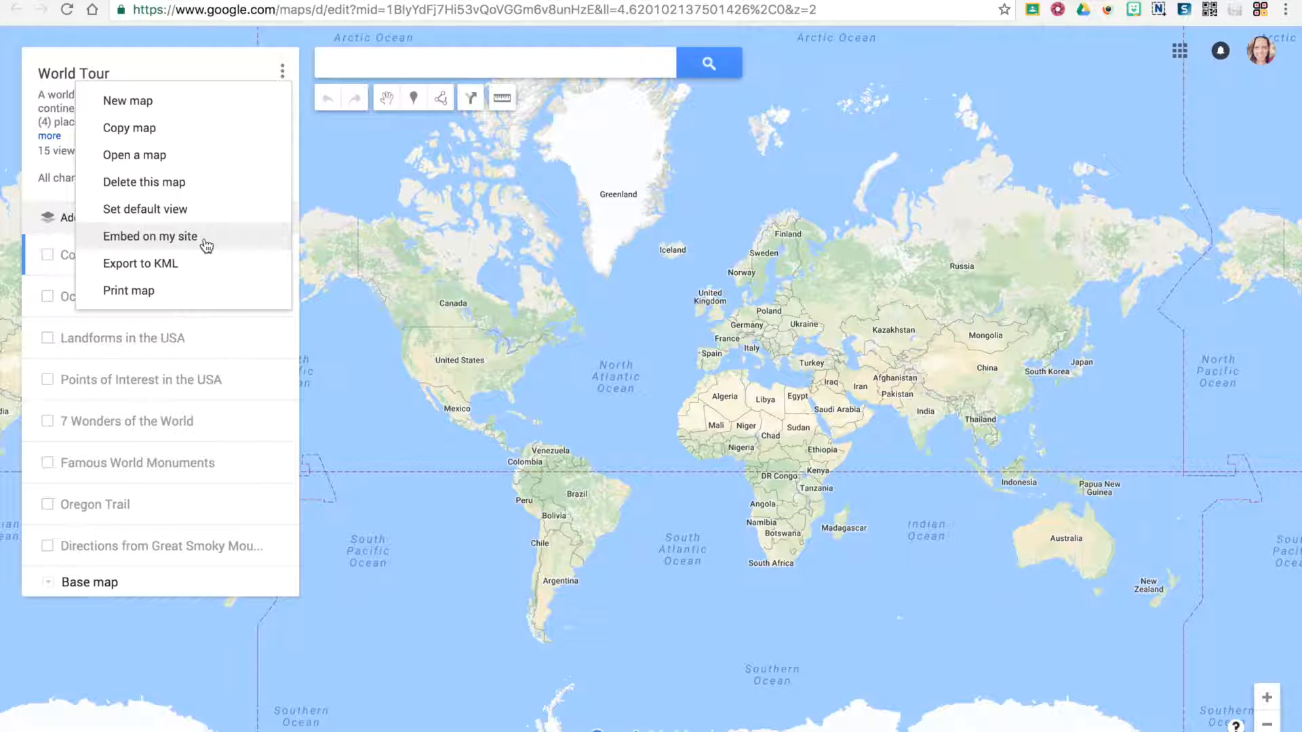
left_click(196, 296)
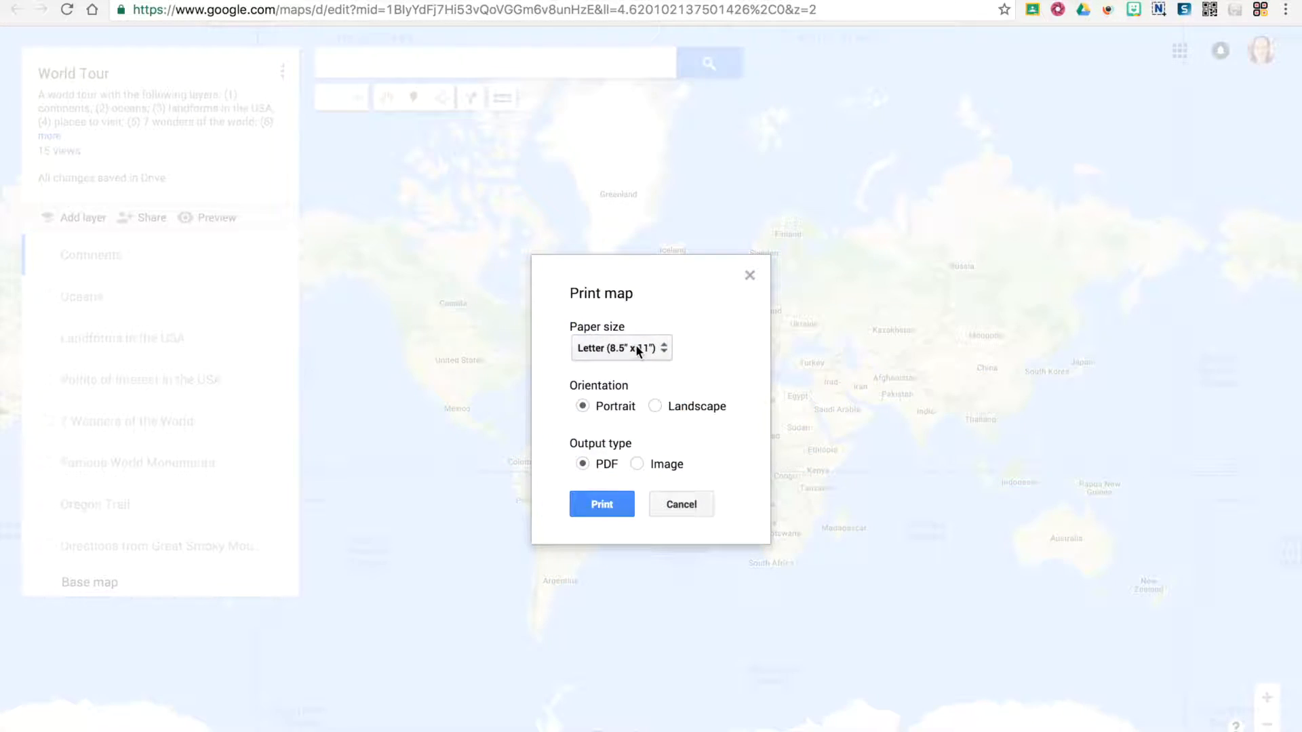
left_click(649, 351)
left_click(649, 351)
left_click(678, 505)
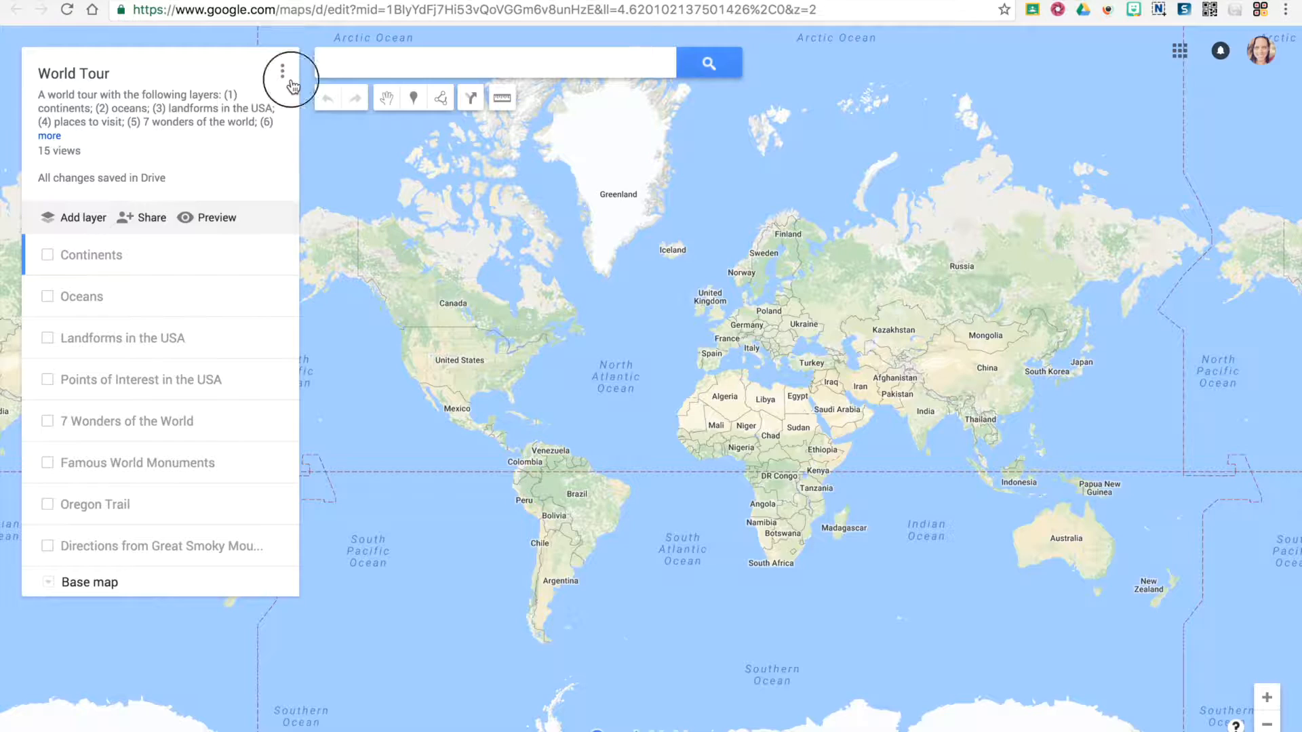
- Review the KML export options with Entire map and the .KML file format selected, and cancel without downloading
left_click(282, 71)
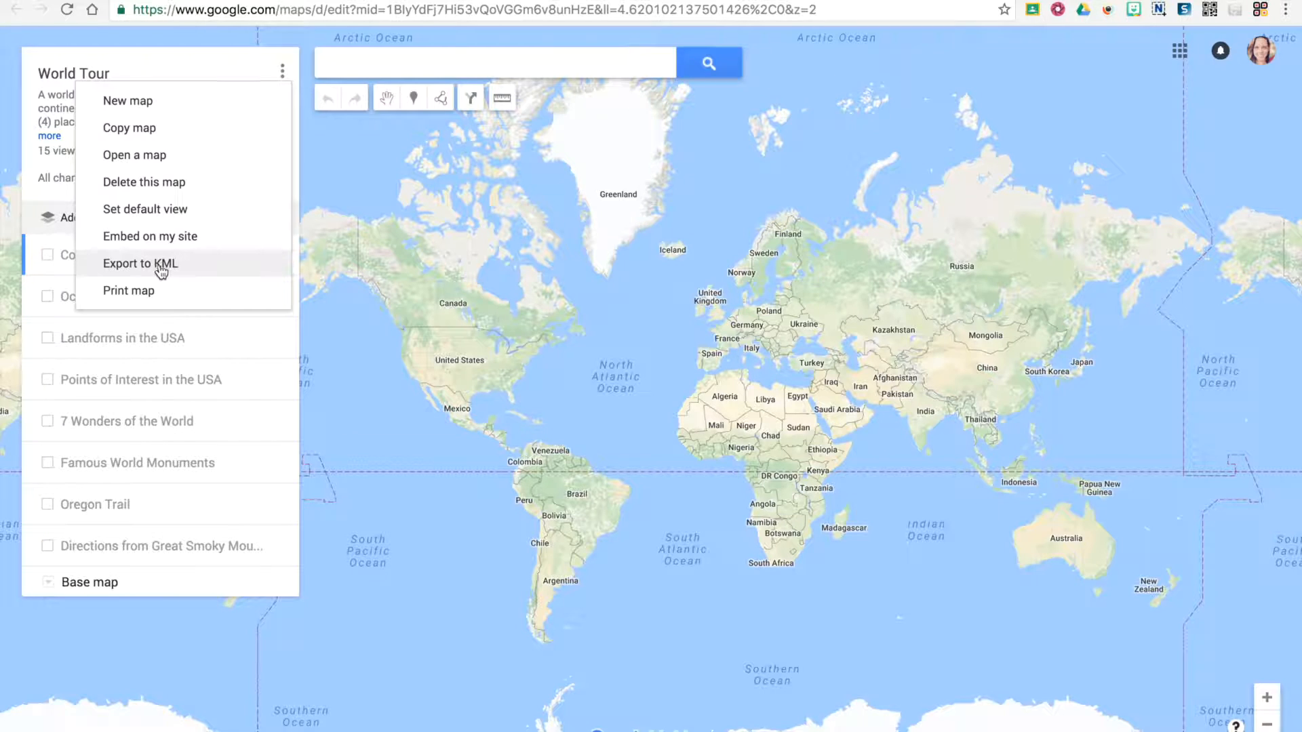
left_click(120, 264)
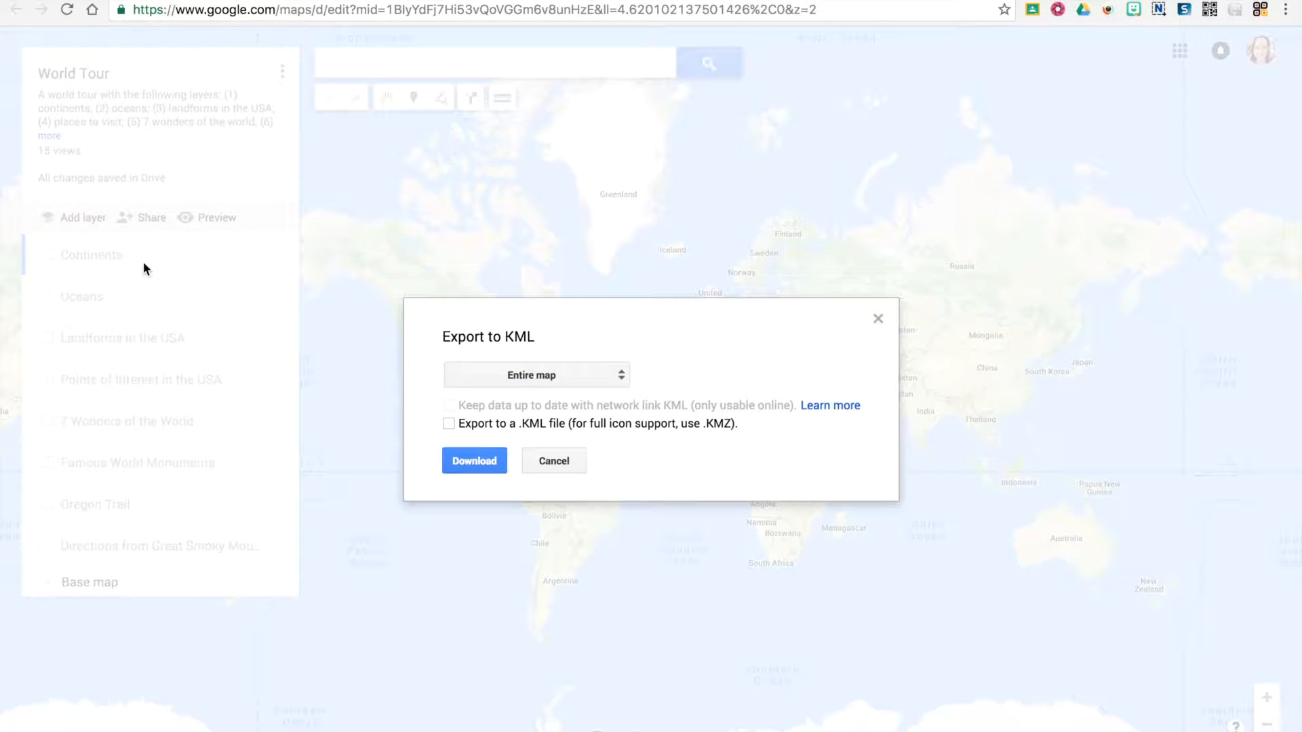
left_click(506, 375)
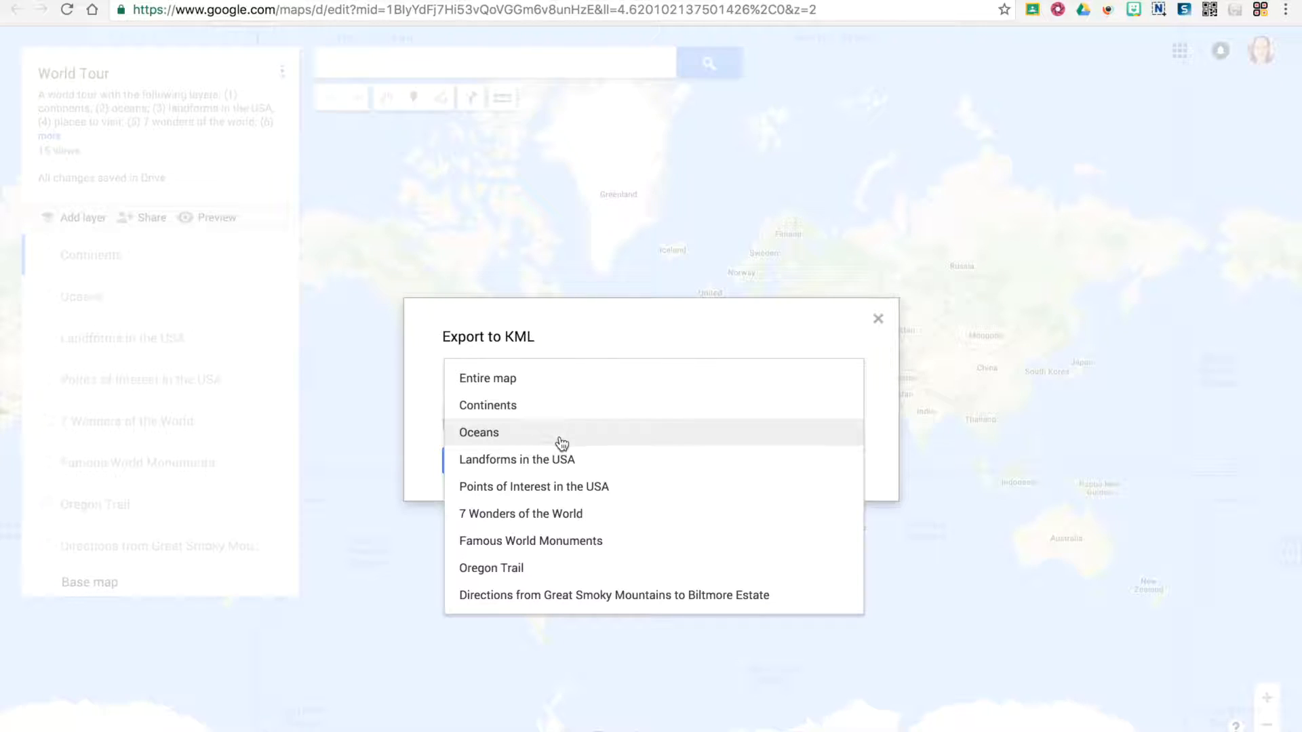
left_click(540, 378)
left_click(450, 425)
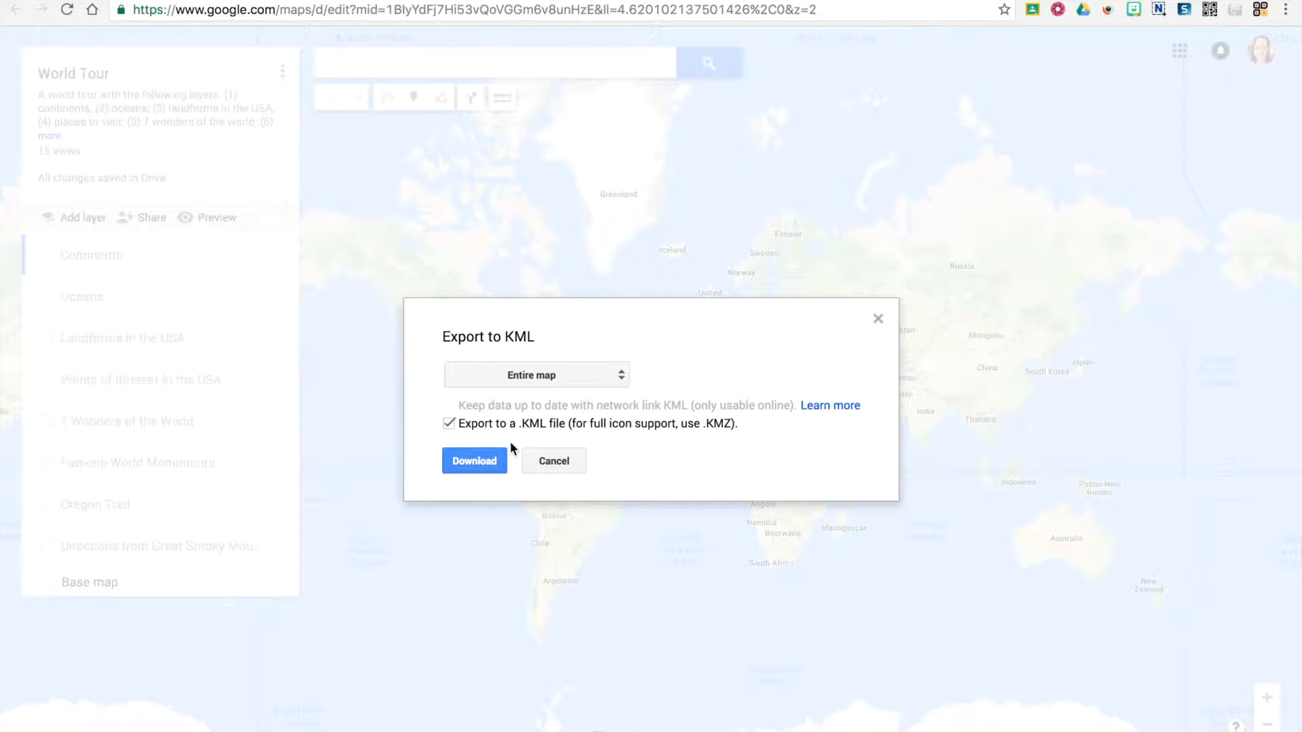
left_click(554, 462)
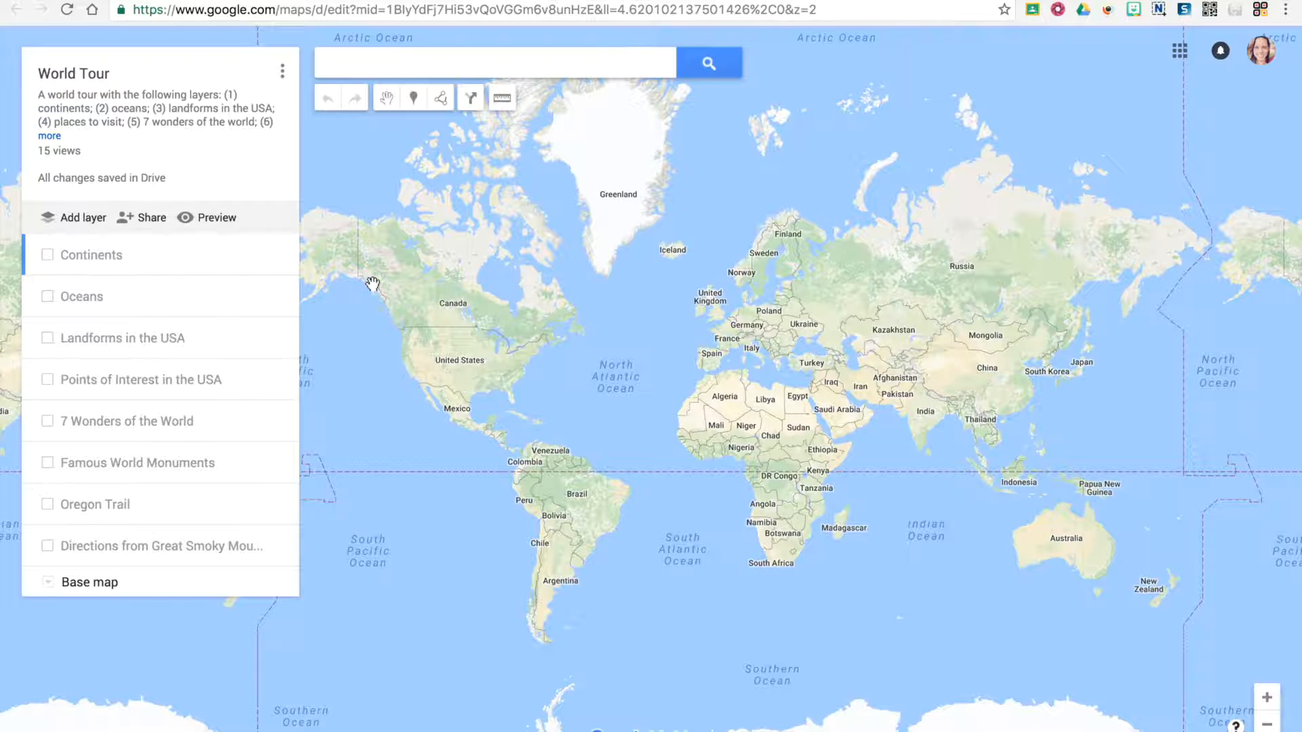
- Add a new layer to the map and look at its file import options without importing anything
left_click(83, 218)
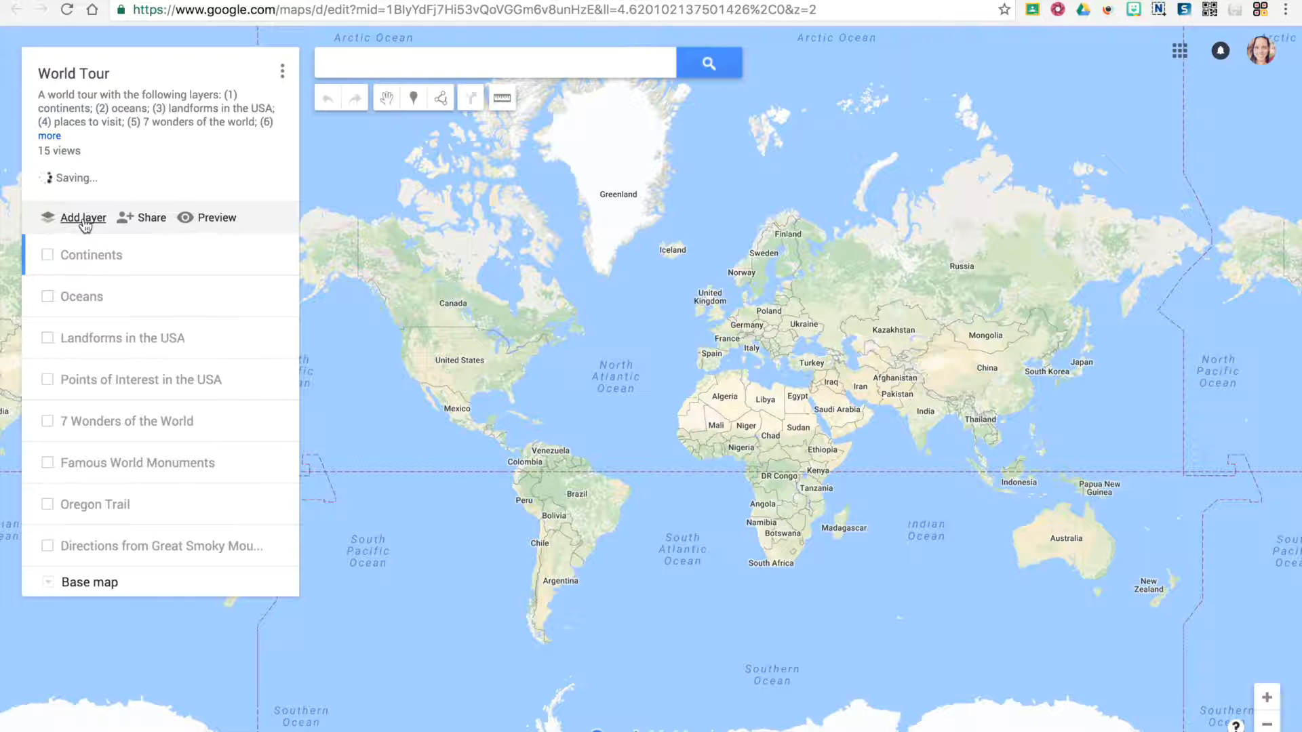
left_click(99, 576)
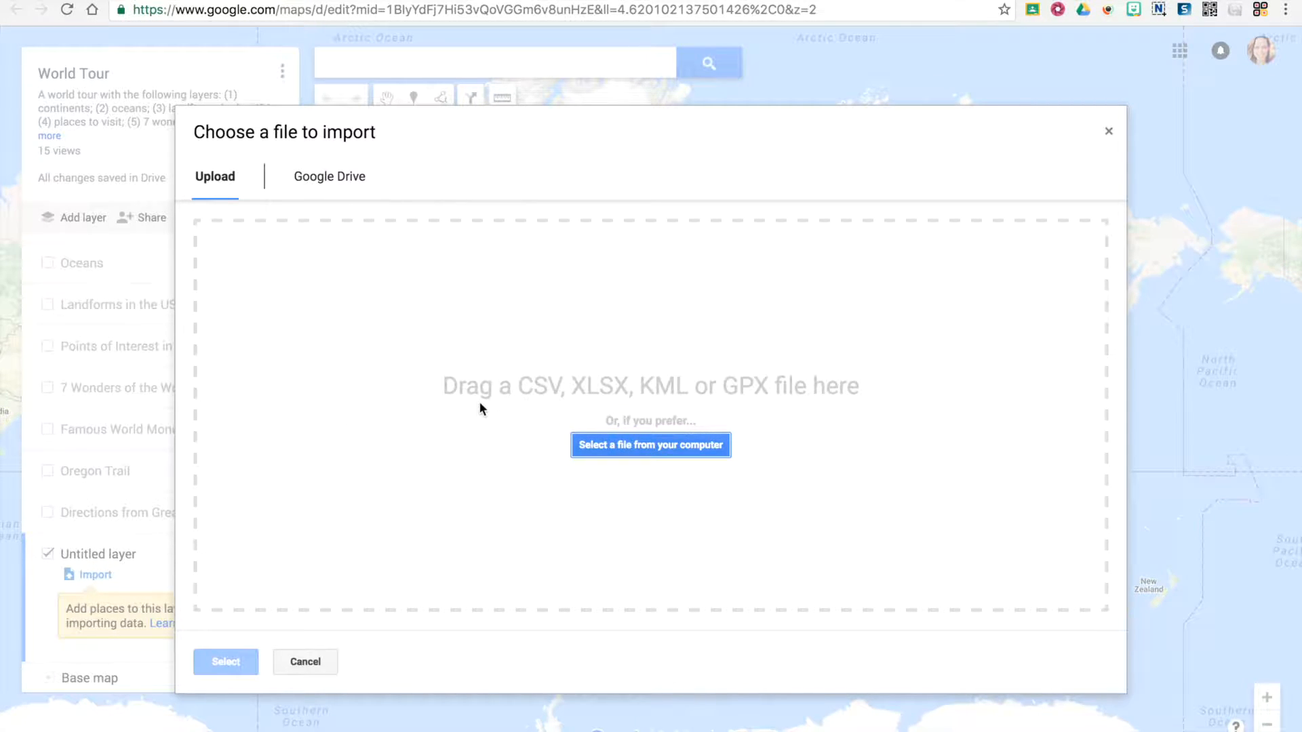
left_click(637, 384)
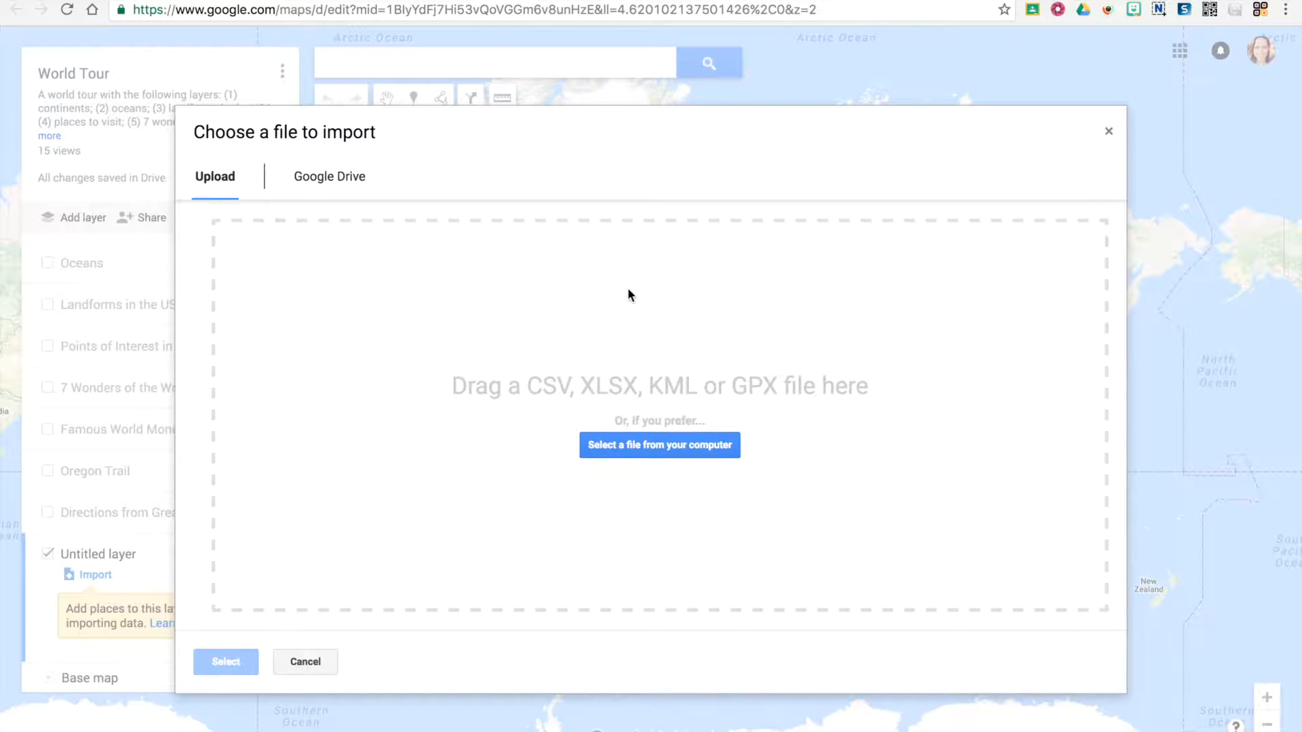
left_click(314, 662)
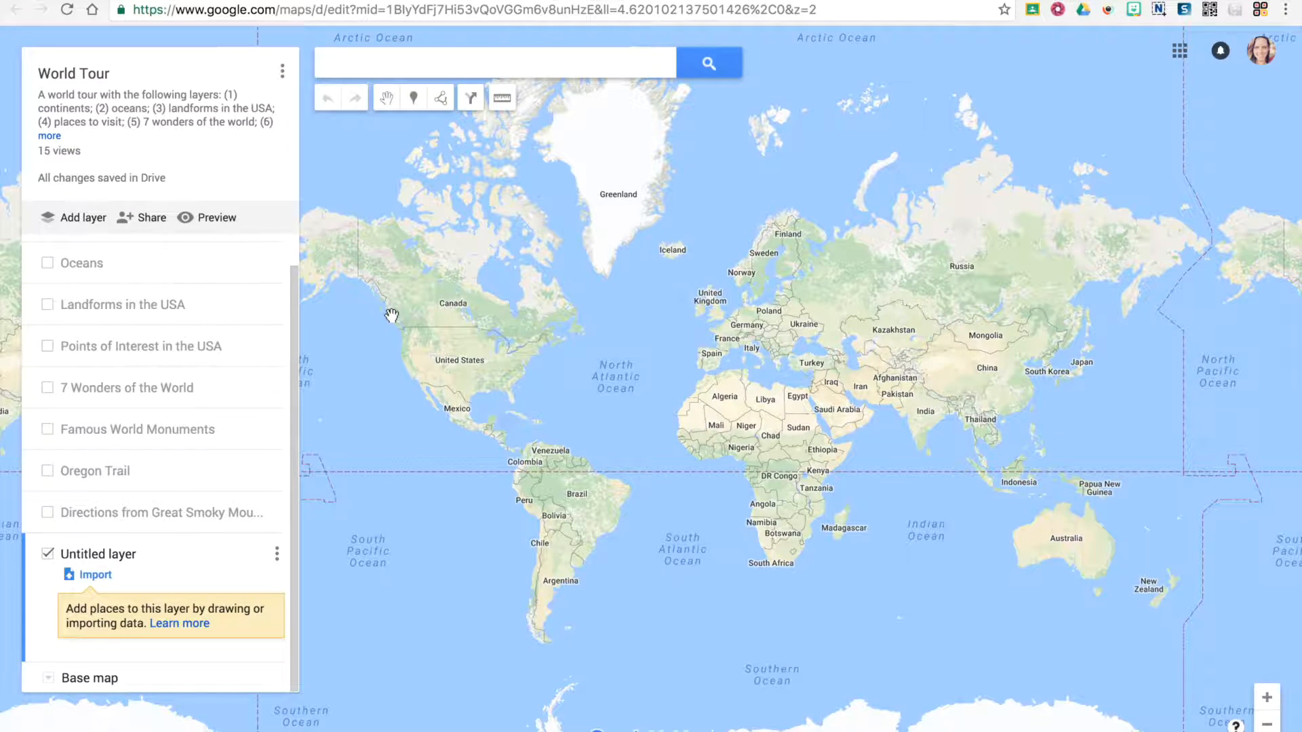
- Try to get the code for embedding the World Tour map on a website
left_click(281, 79)
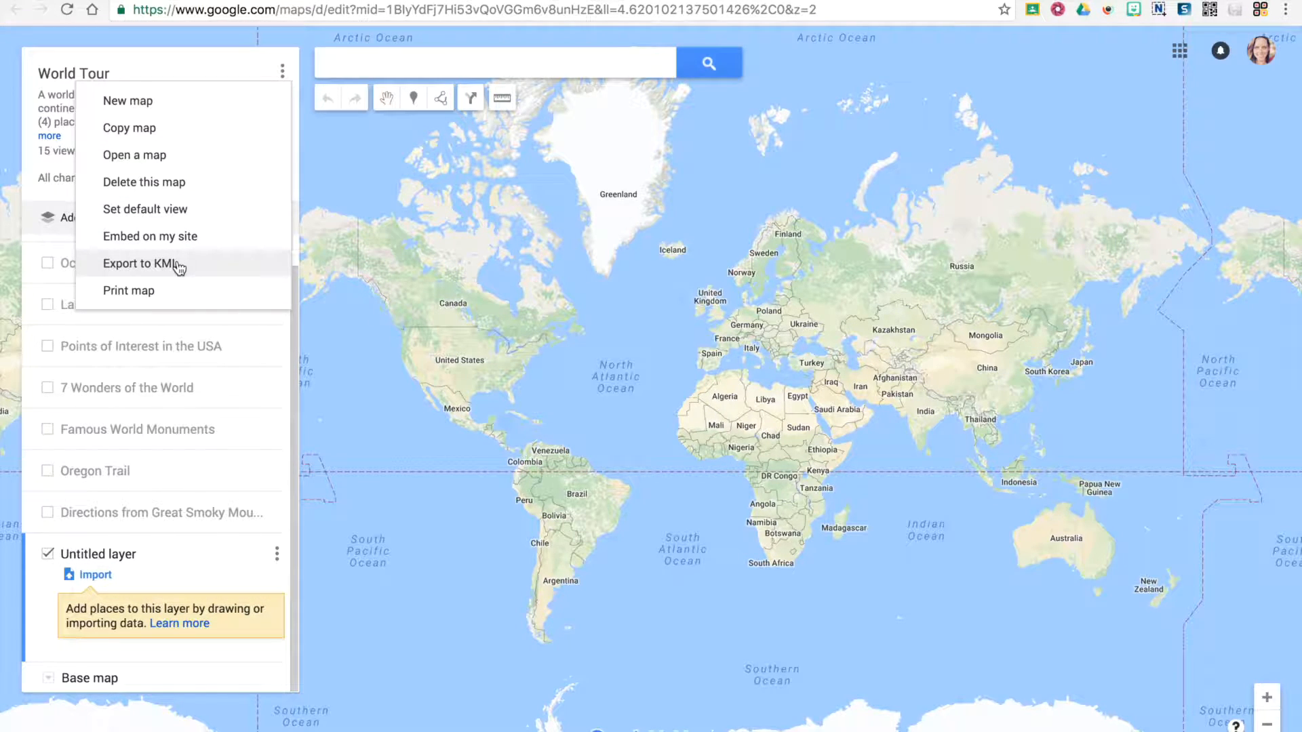
left_click(354, 273)
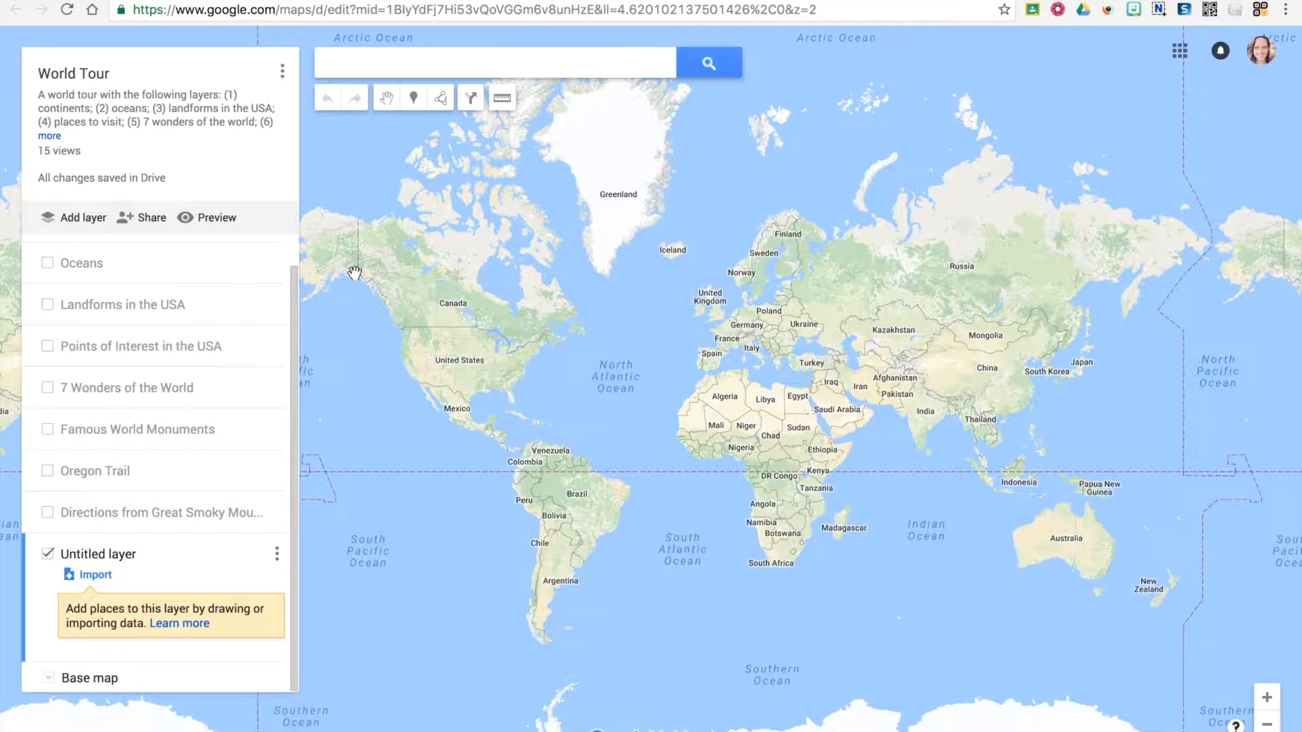
left_click(282, 71)
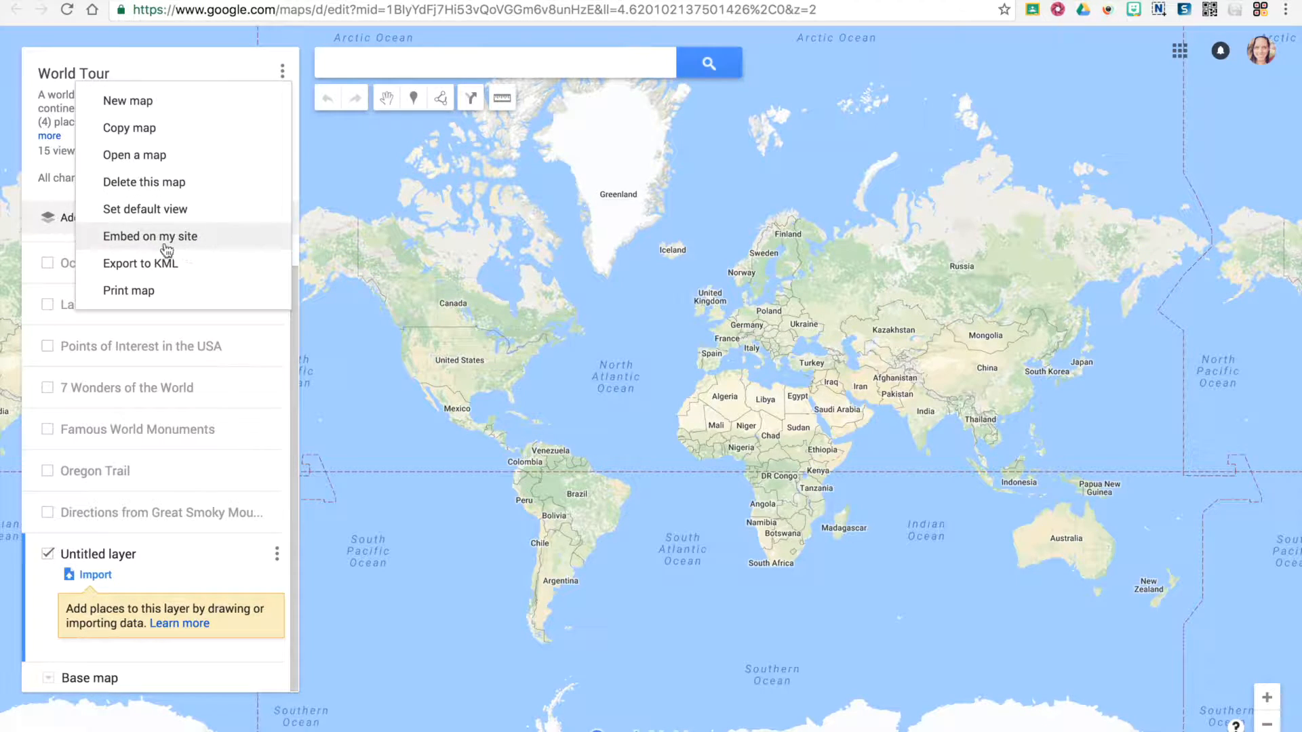
left_click(130, 239)
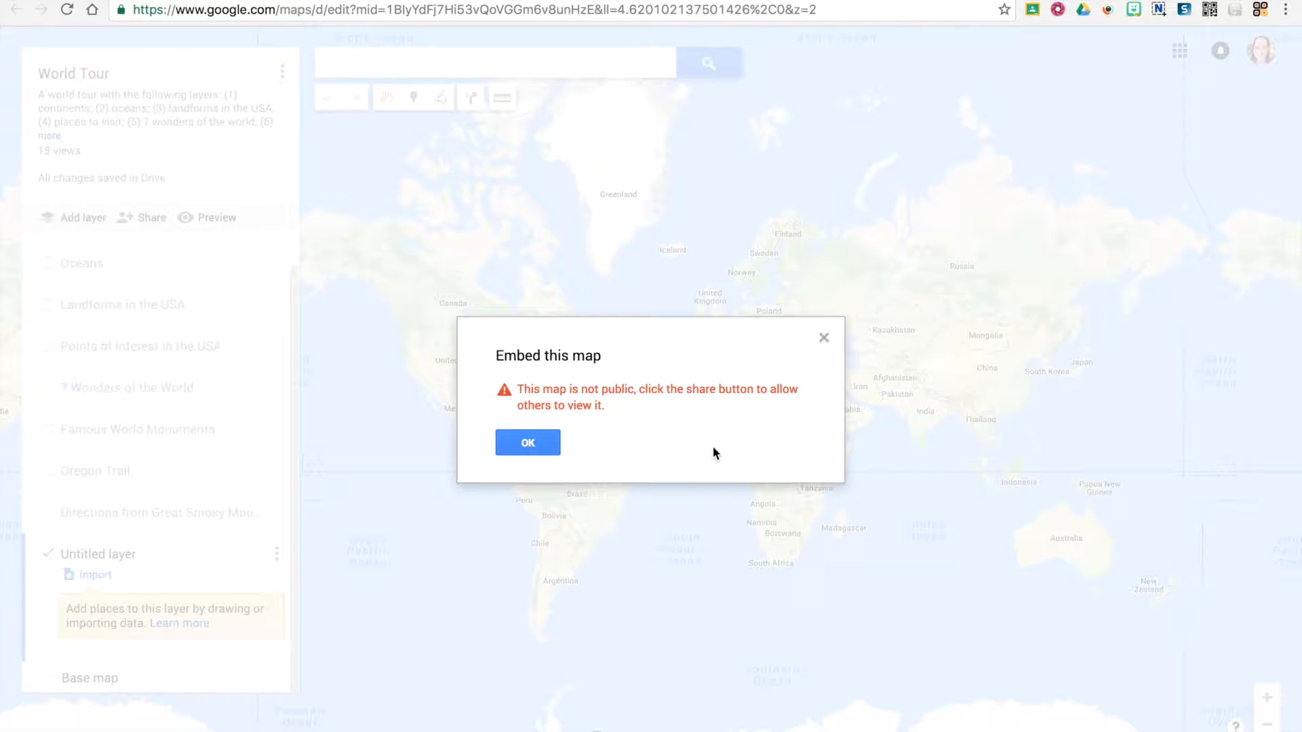
left_click(539, 444)
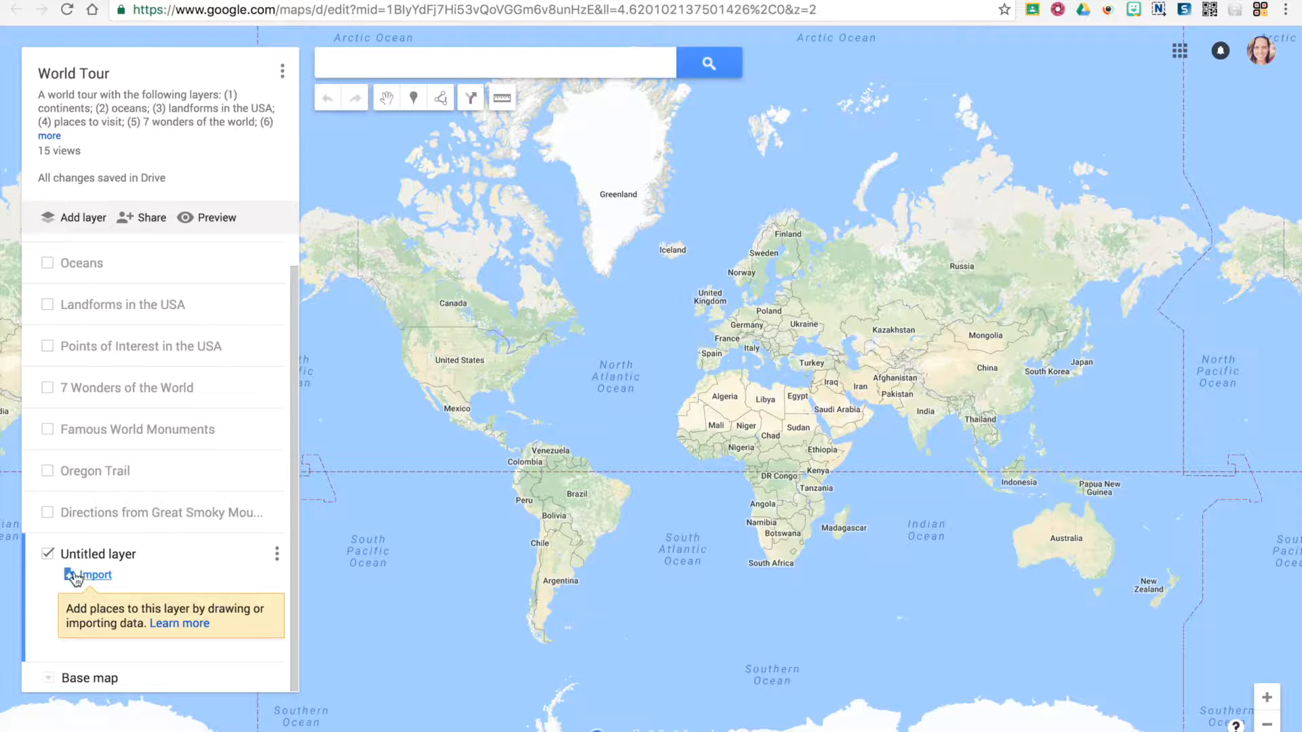
- Hide the untitled layer and set the map's link sharing to Public on the web
left_click(48, 553)
left_click(141, 218)
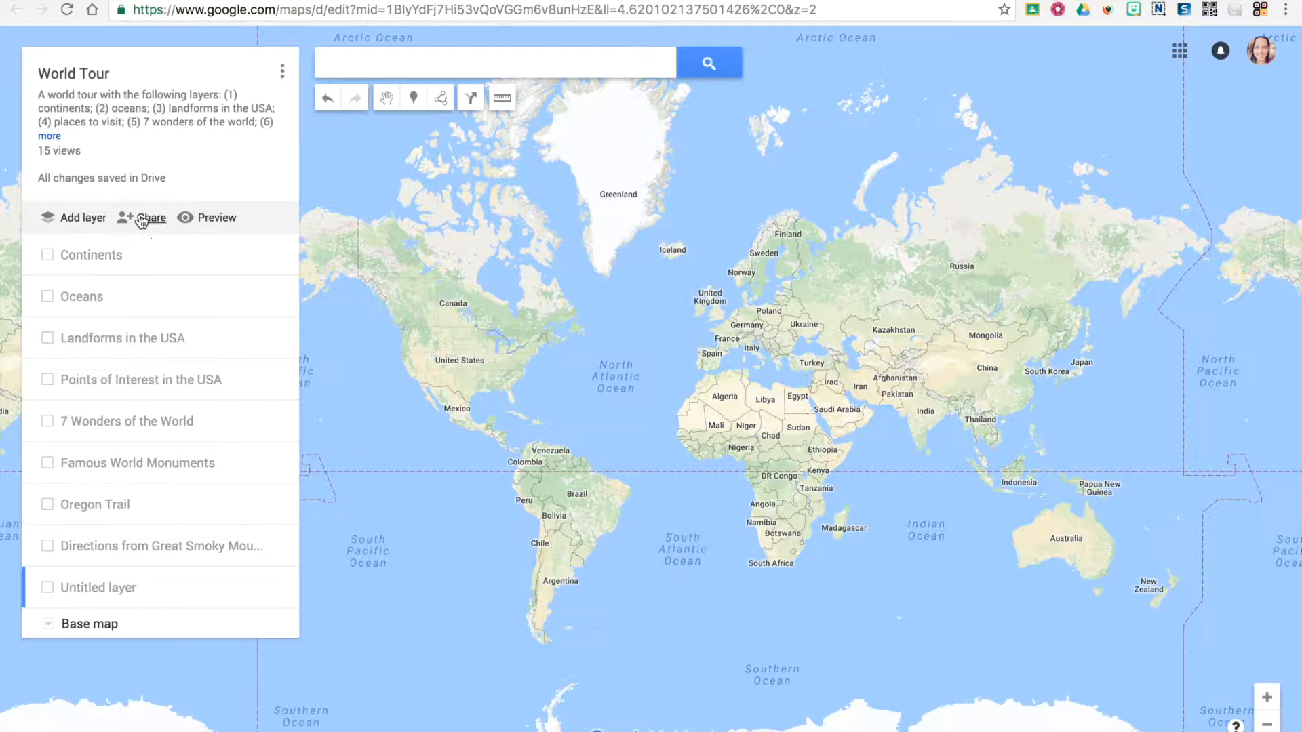
left_click(817, 299)
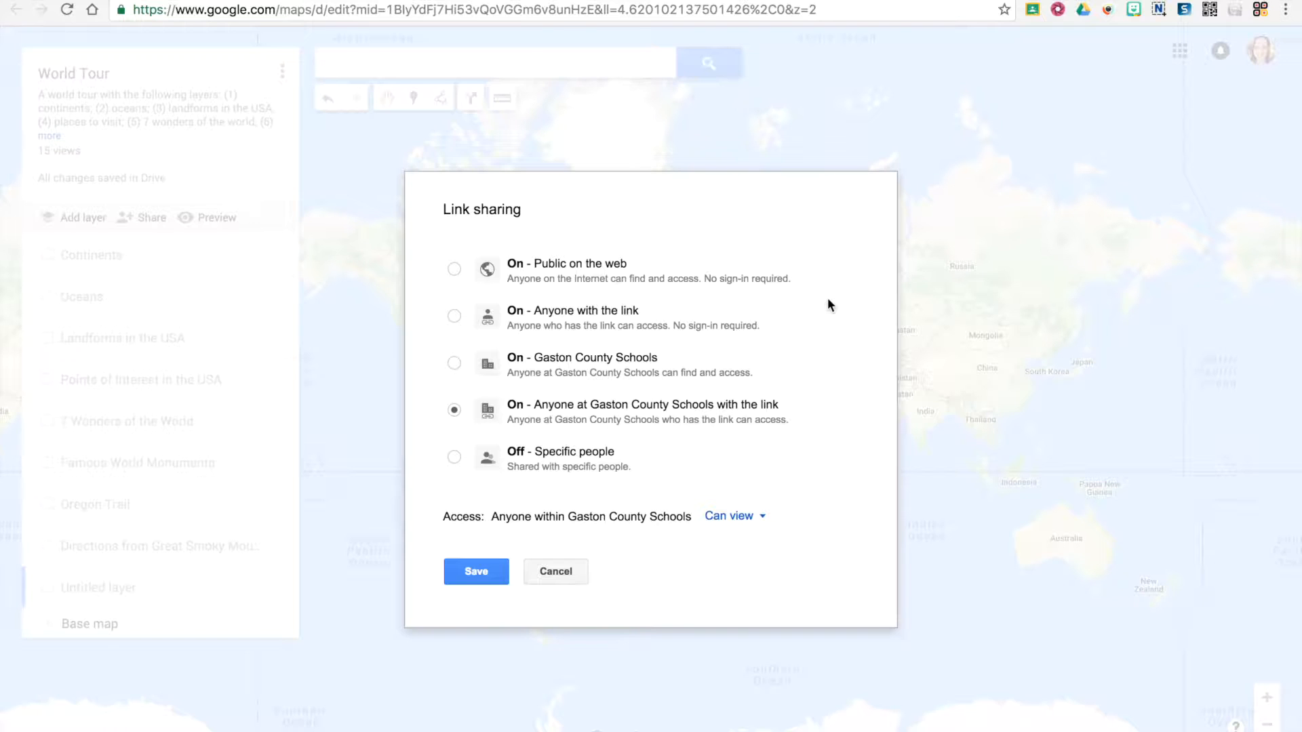
left_click(582, 270)
left_click(475, 572)
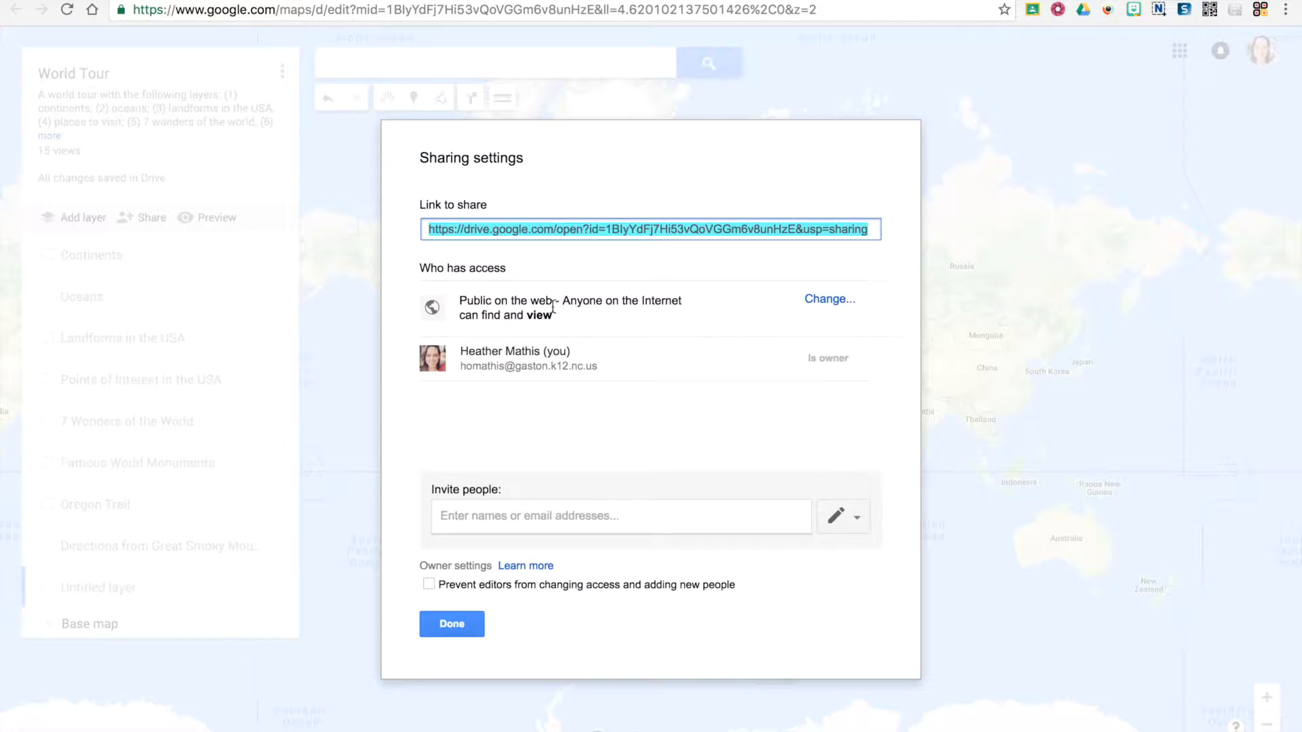
left_click(453, 624)
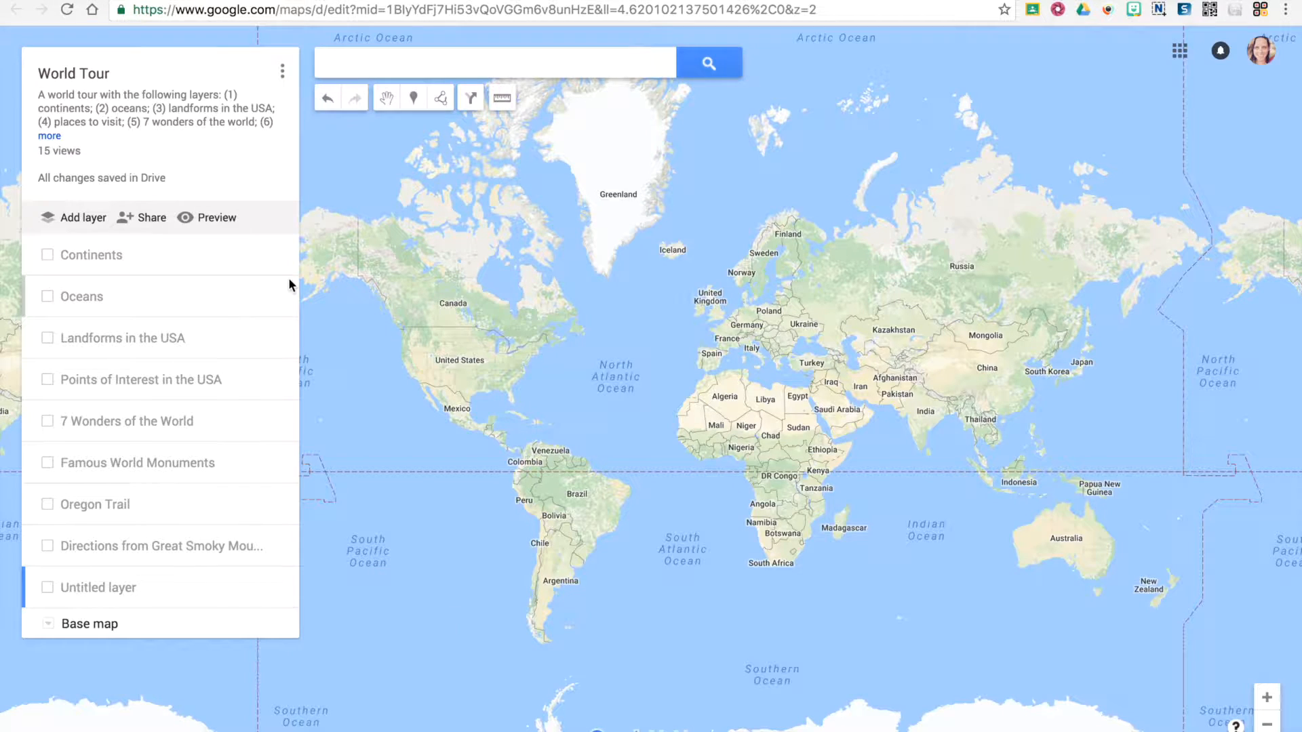
- Display the World Tour map's HTML embed code for a website, and close it
left_click(284, 74)
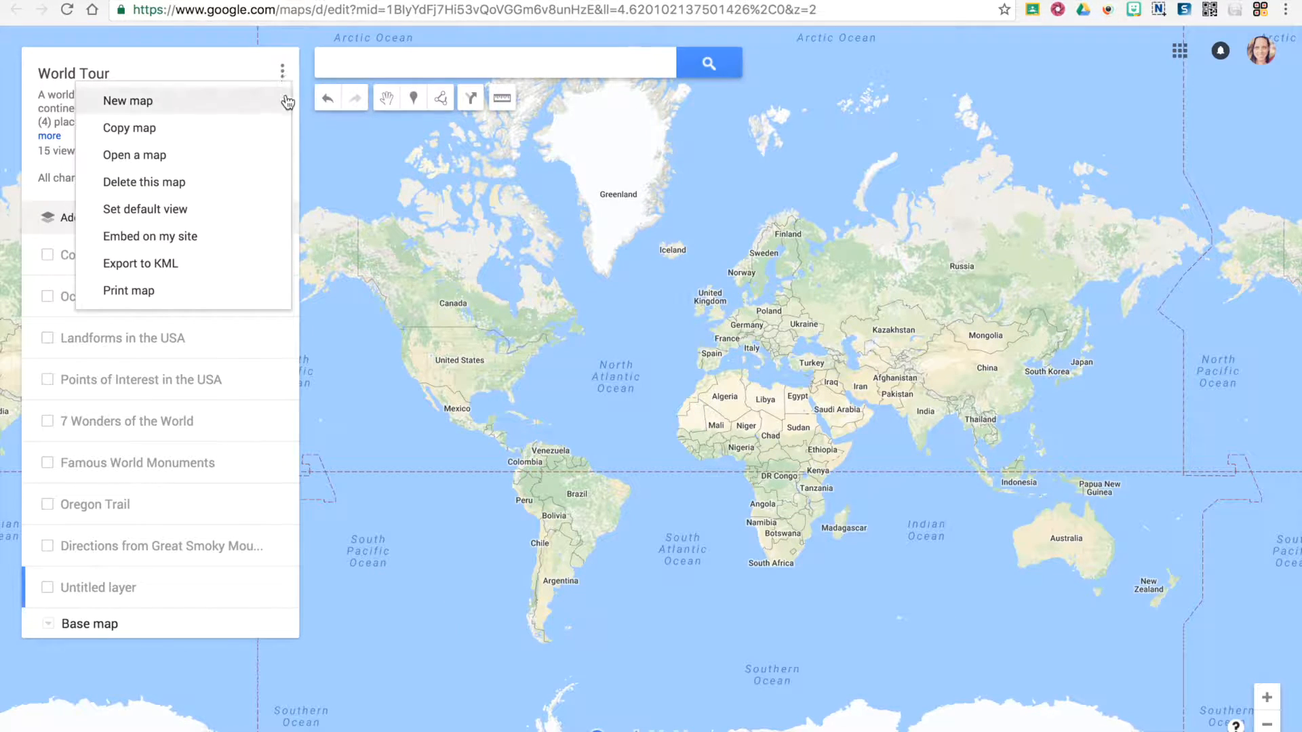
left_click(164, 238)
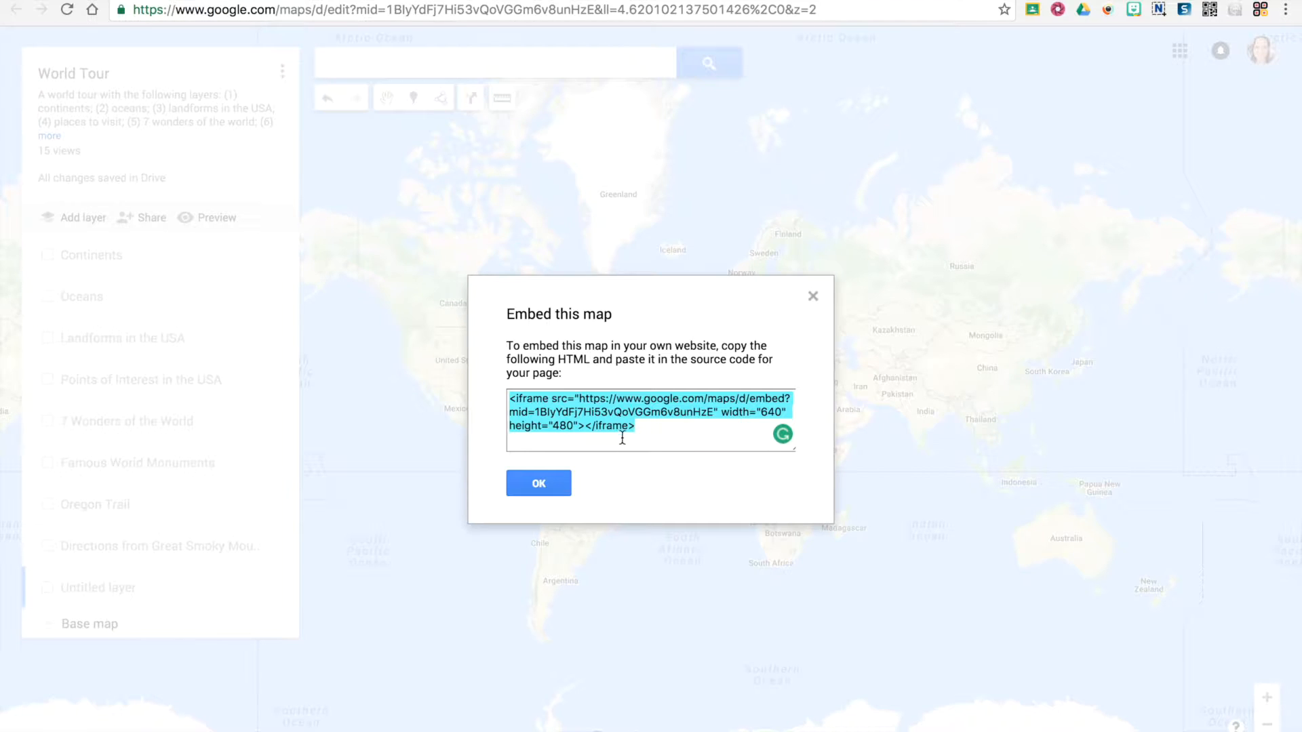
left_click(555, 477)
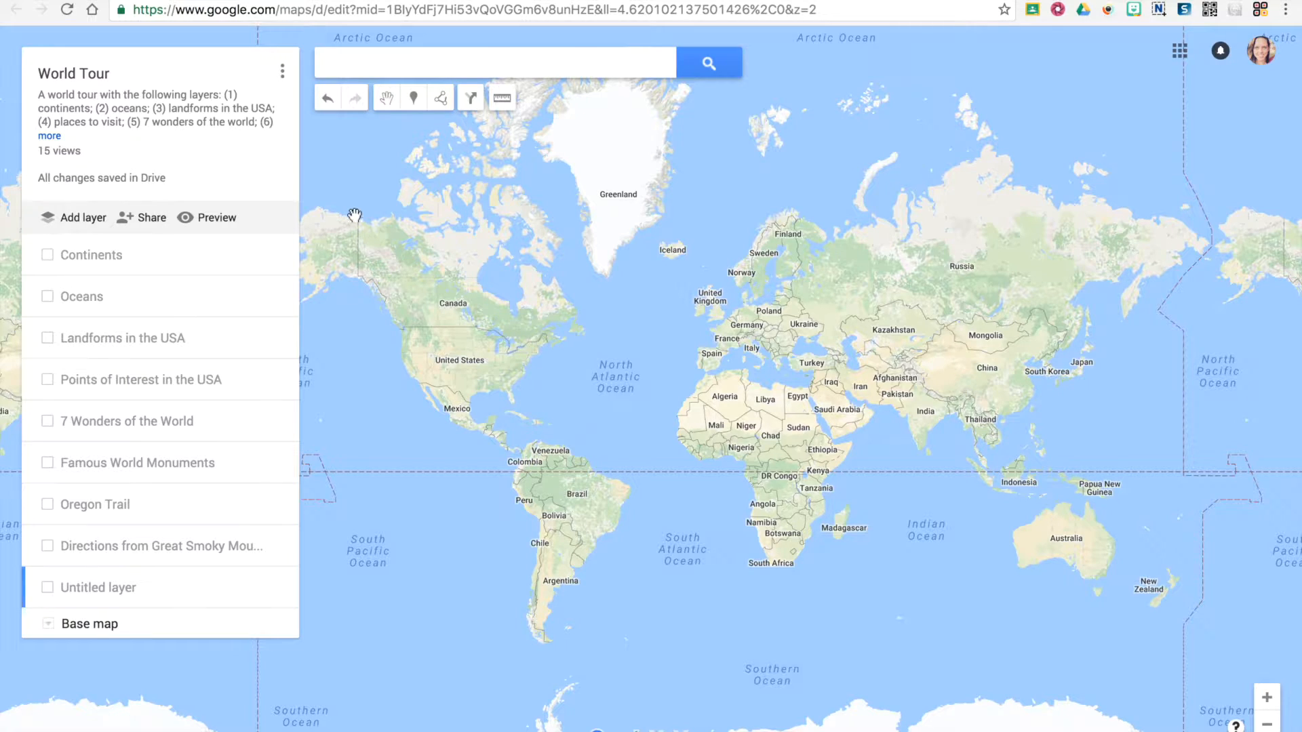
- Look at the map's shareable link in the sharing settings, and open the map's preview
left_click(150, 218)
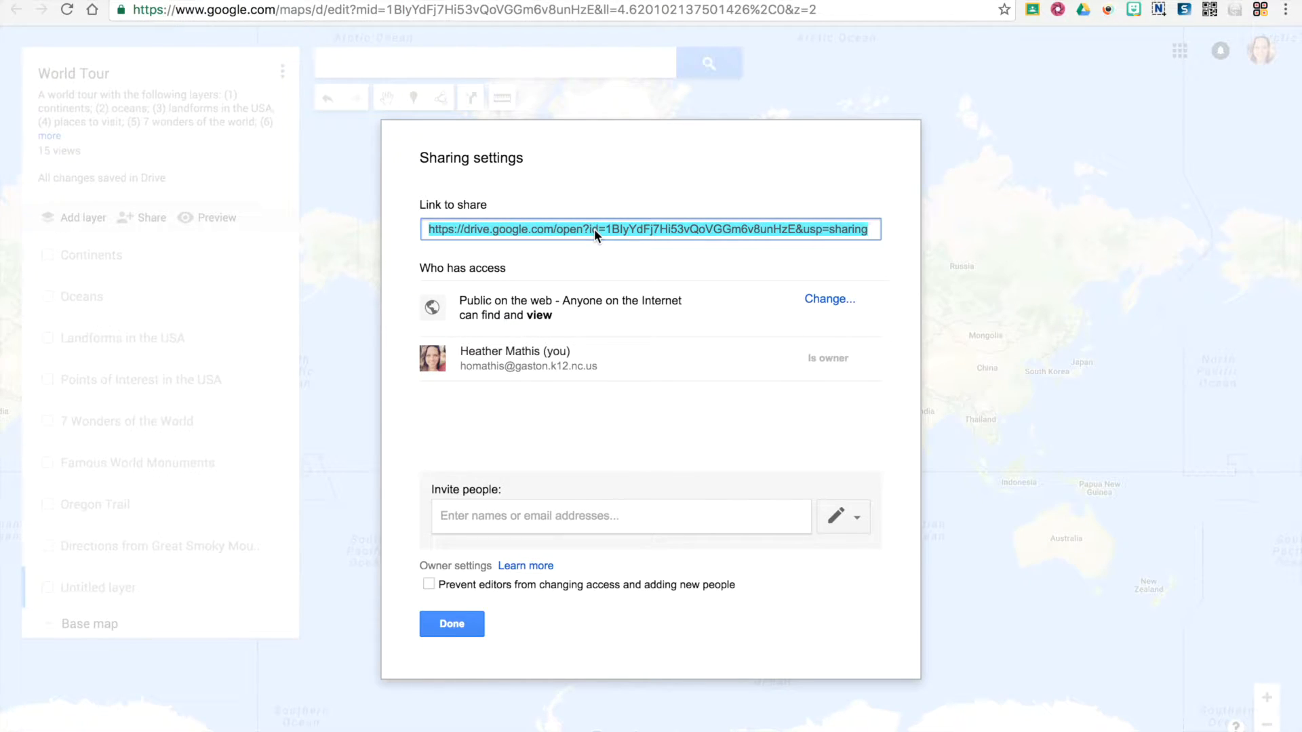
left_click(452, 622)
left_click(208, 217)
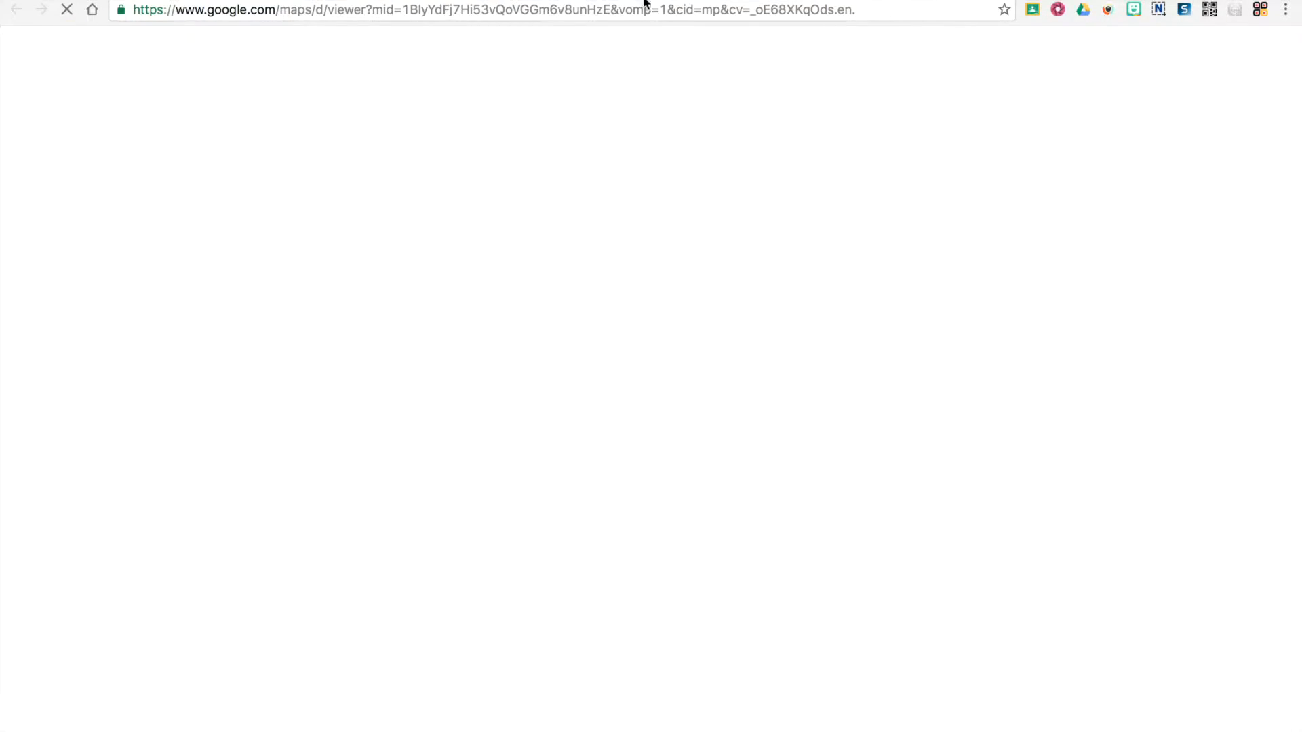